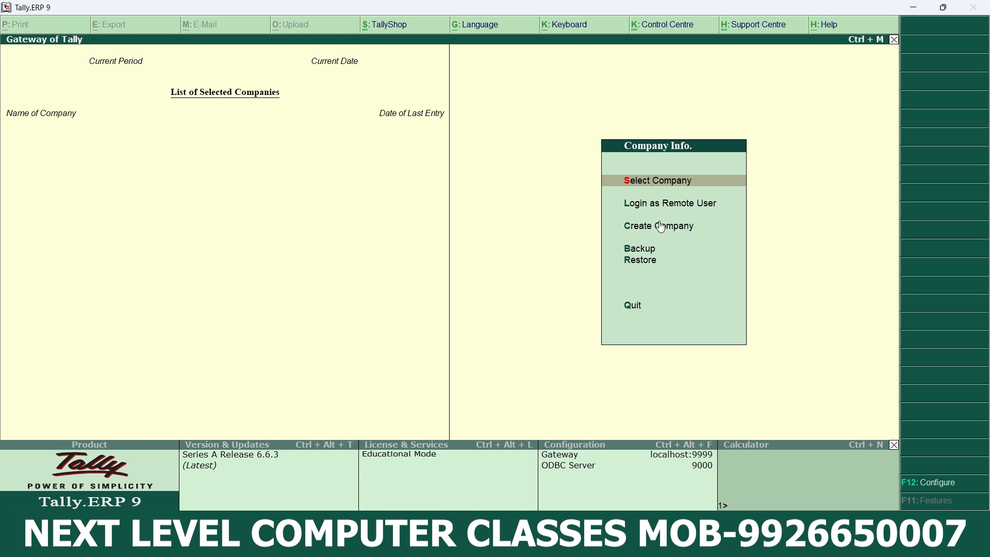
Step: Start creating a new company named Naveen Store
{"action": "left_click", "coordinate": [659, 225]}
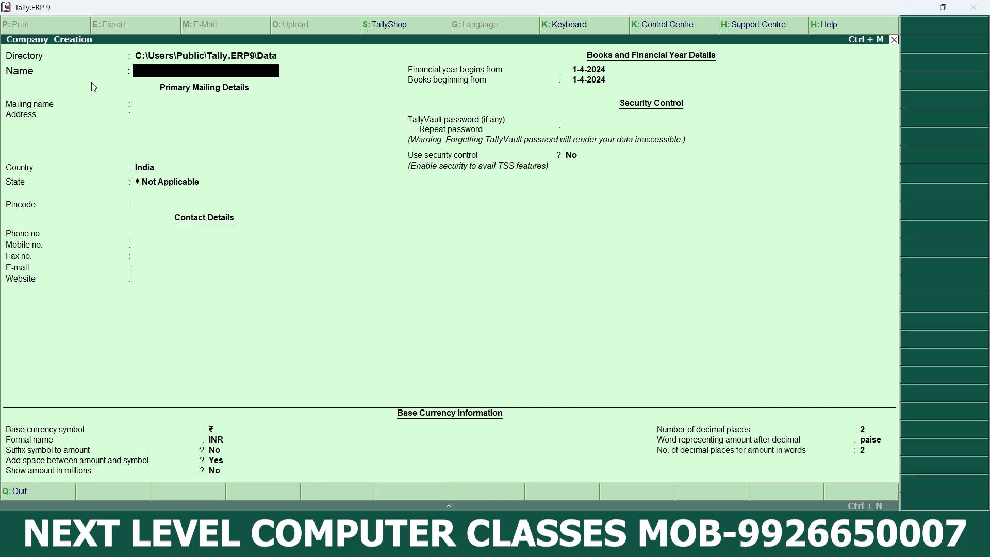
{"action": "type", "text": "Naveen Store"}
{"action": "key", "text": "Return"}
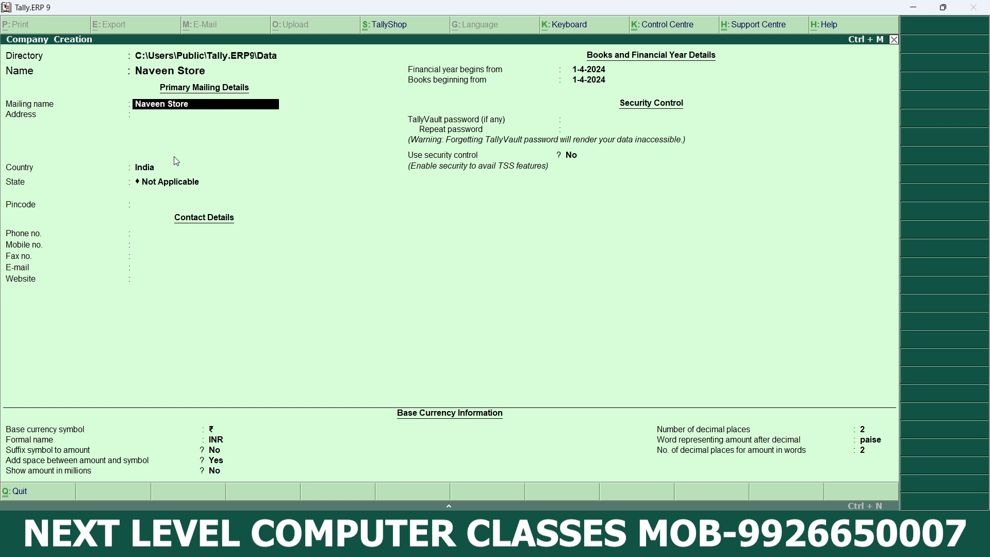
Step: Keep the default mailing, contact, financial year, security and base currency details for Naveen Store and save the company
{"action": "key", "text": "Return"}
{"action": "key", "text": "Return"}
{"action": "key", "text": "Return"}
{"action": "key", "text": "Return"}
{"action": "key", "text": "Return"}
{"action": "key", "text": "Return"}
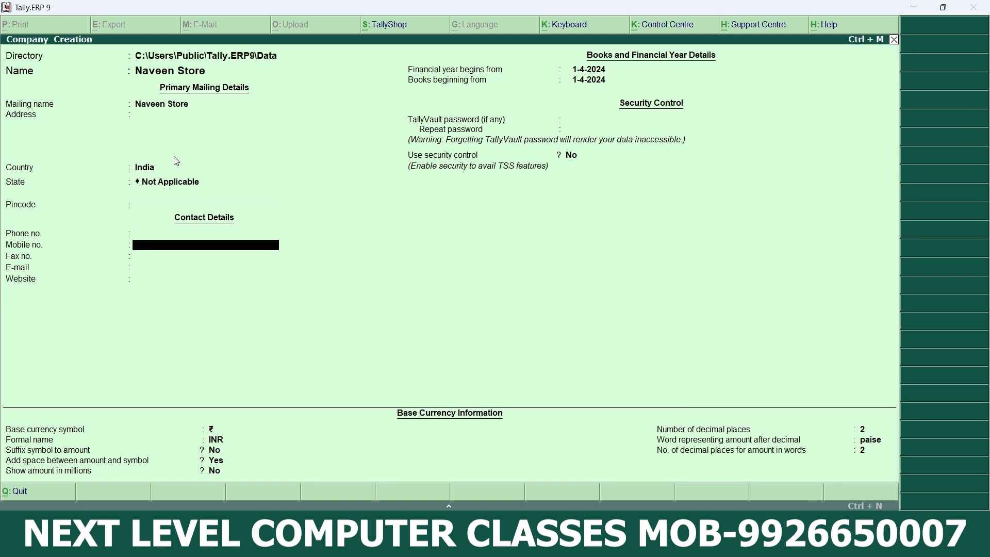
{"action": "key", "text": "Return"}
{"action": "key", "text": "Return"}
{"action": "key", "text": "Return"}
{"action": "key", "text": "Return"}
{"action": "key", "text": "Return"}
{"action": "key", "text": "Return"}
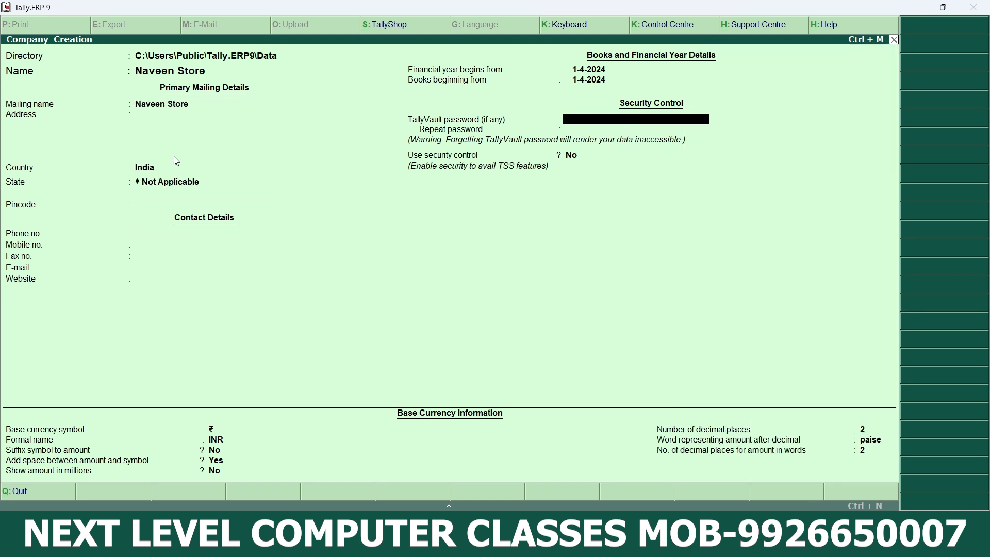
{"action": "key", "text": "Return"}
{"action": "key", "text": "Return"}
{"action": "key", "text": "Return"}
{"action": "key", "text": "Return"}
{"action": "key", "text": "Return"}
{"action": "key", "text": "Return"}
{"action": "key", "text": "Return"}
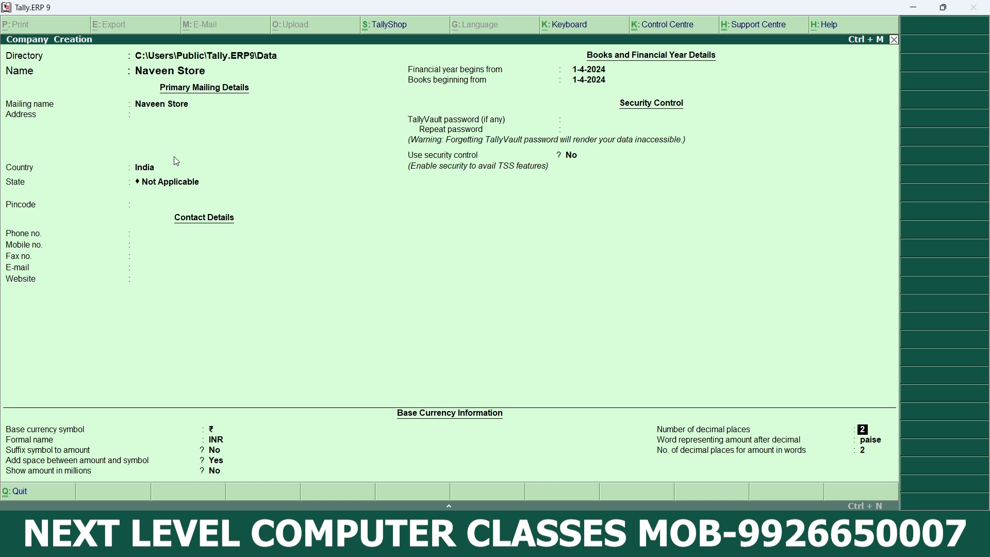
{"action": "key", "text": "Return"}
{"action": "key", "text": "Return"}
{"action": "key", "text": "Return"}
{"action": "key", "text": "Return"}
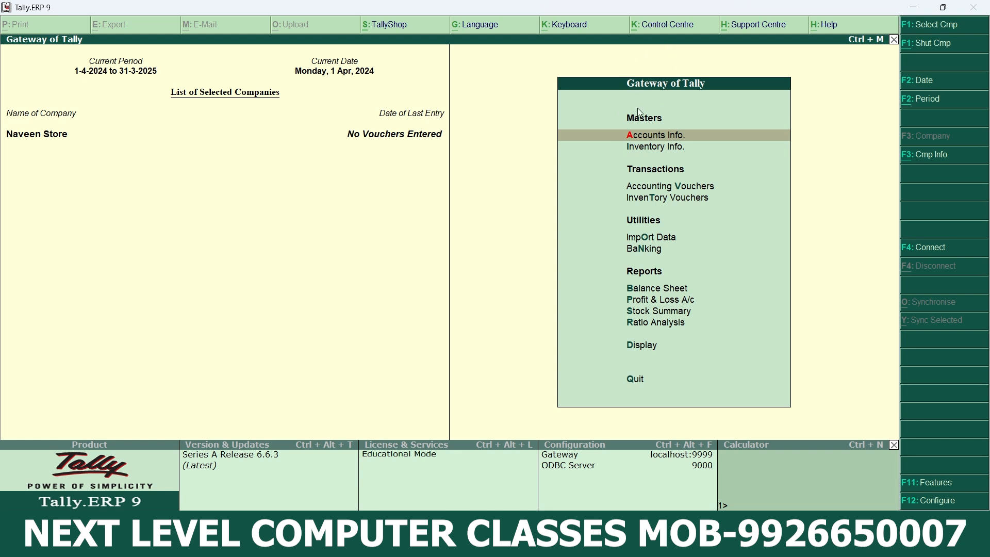
Step: Open a purchase voucher and set the inventory feature for separate actual and billed quantity columns to Yes
{"action": "left_click", "coordinate": [660, 191]}
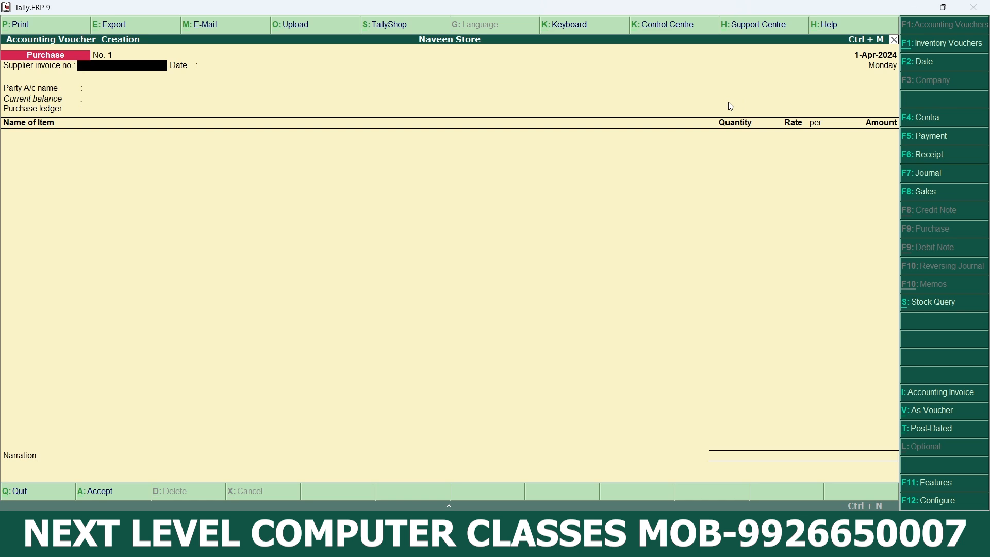
{"action": "left_click", "coordinate": [954, 485]}
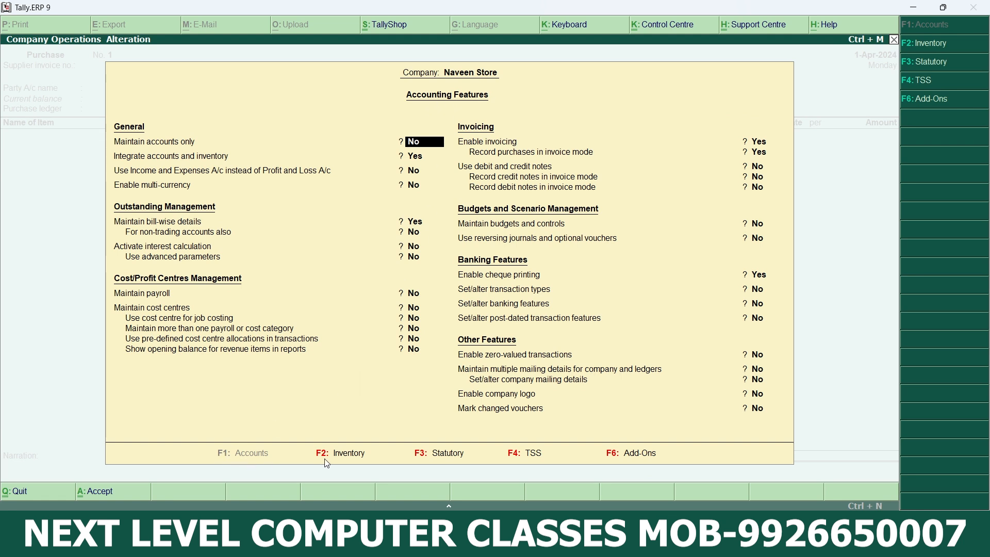
{"action": "left_click", "coordinate": [367, 463]}
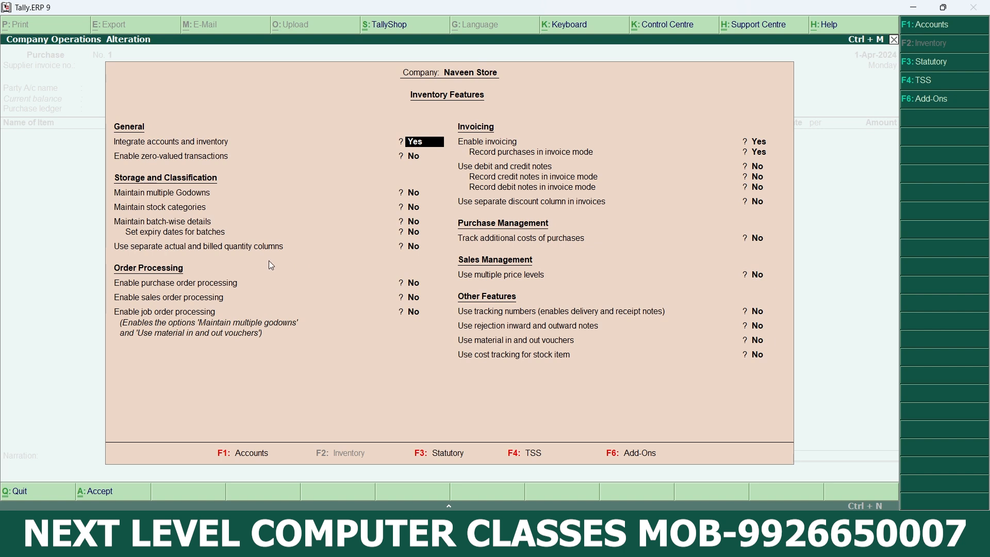
{"action": "key", "text": "Return"}
{"action": "key", "text": "Return"}
{"action": "key", "text": "Return"}
{"action": "key", "text": "Return"}
{"action": "key", "text": "Return"}
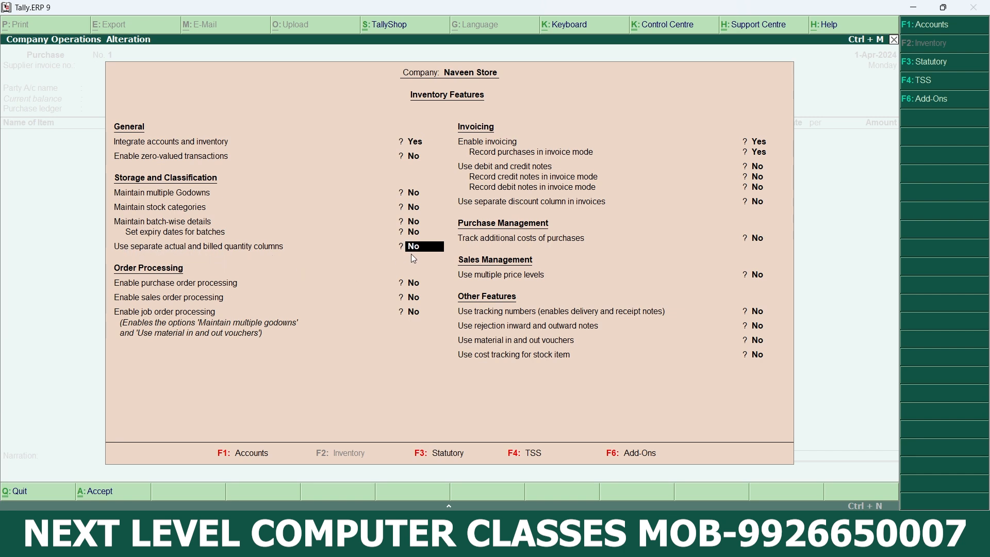
{"action": "type", "text": "ye"}
{"action": "key", "text": "Return"}
Step: Keep the remaining order processing, invoicing and other inventory features at their defaults and save the feature settings
{"action": "key", "text": "Return"}
{"action": "key", "text": "Return"}
{"action": "key", "text": "Return"}
{"action": "key", "text": "Return"}
{"action": "key", "text": "Return"}
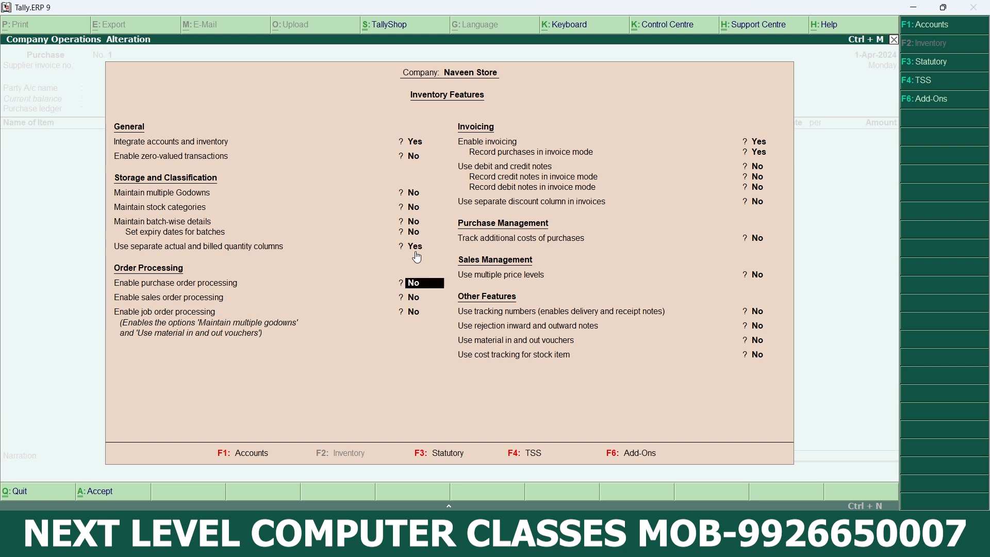
{"action": "key", "text": "Return"}
{"action": "key", "text": "Return"}
{"action": "key", "text": "Return"}
{"action": "key", "text": "Return"}
{"action": "key", "text": "Return"}
{"action": "key", "text": "Return"}
{"action": "key", "text": "Return"}
{"action": "key", "text": "Return"}
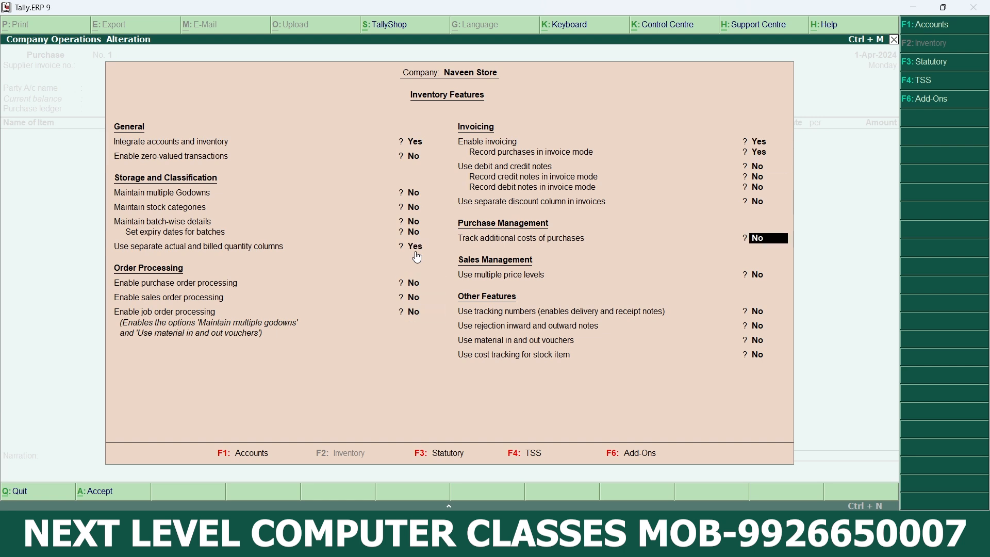
{"action": "key", "text": "Return"}
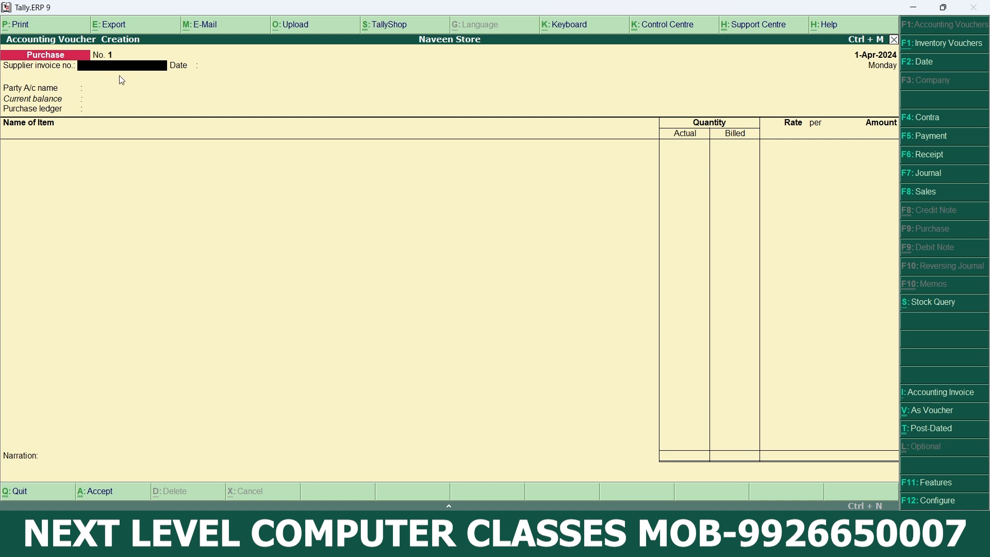
Step: Enter supplier invoice number 22 dated 1-Apr-2024 in the purchase voucher
{"action": "type", "text": "22"}
{"action": "key", "text": "Return"}
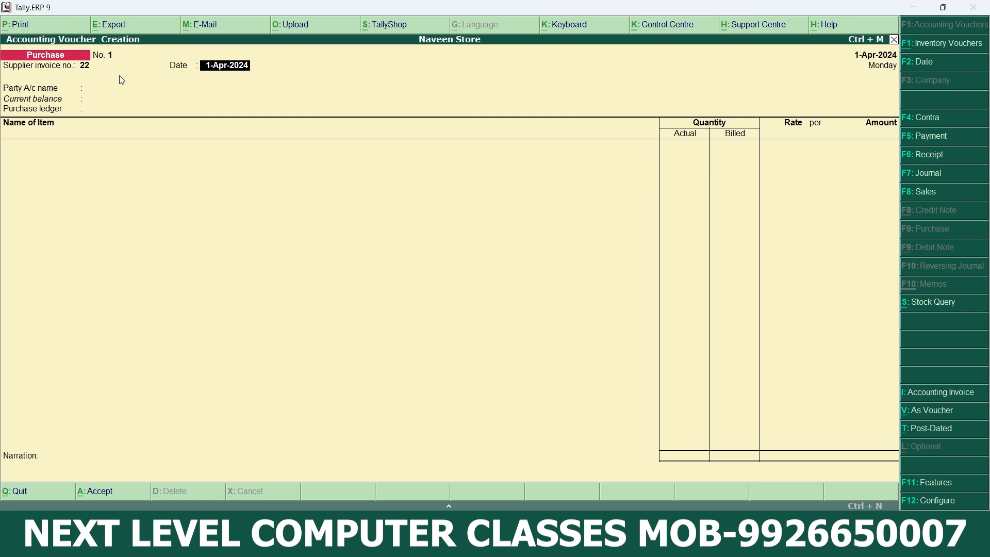
{"action": "key", "text": "Return"}
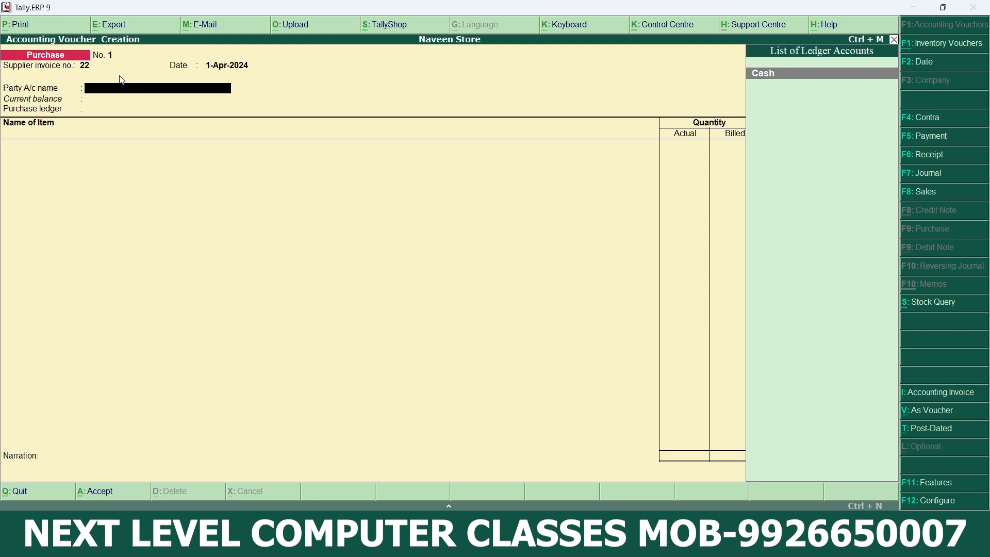
Step: Create a party ledger named Pankaj Store under the Sundry Creditors group from the party account field
{"action": "key", "text": "alt+c"}
{"action": "type", "text": "Pankaj Sto"}
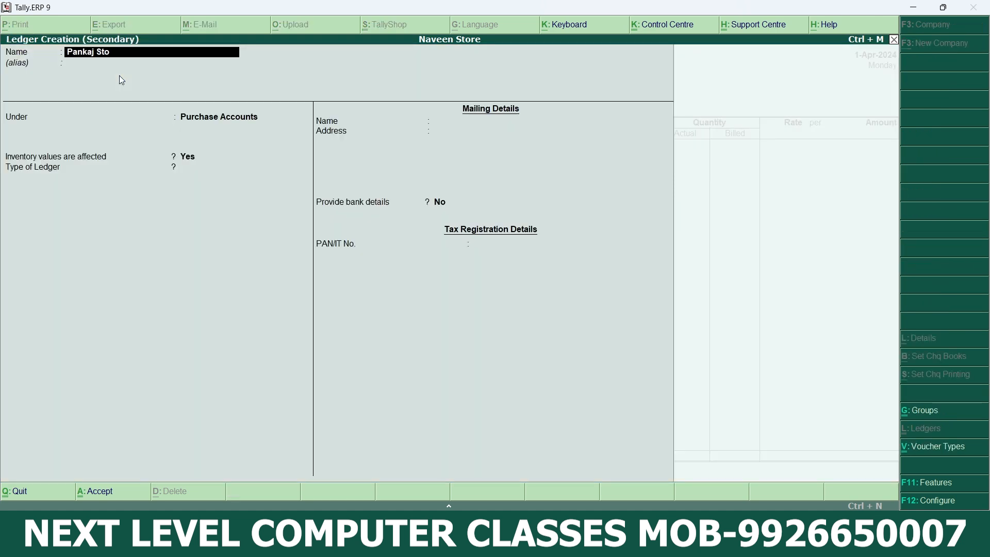
{"action": "type", "text": "re"}
{"action": "key", "text": "Return"}
{"action": "key", "text": "Return"}
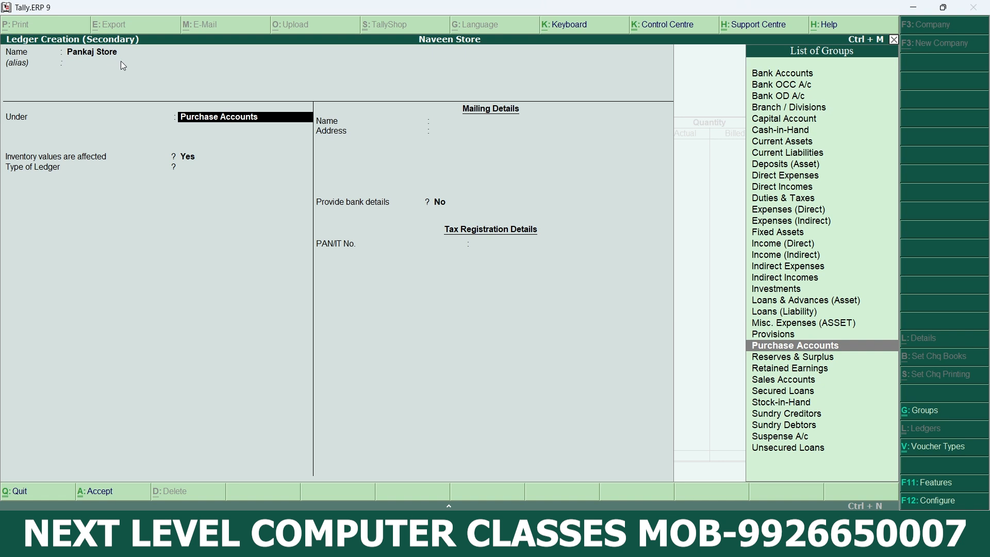
{"action": "left_click", "coordinate": [812, 418]}
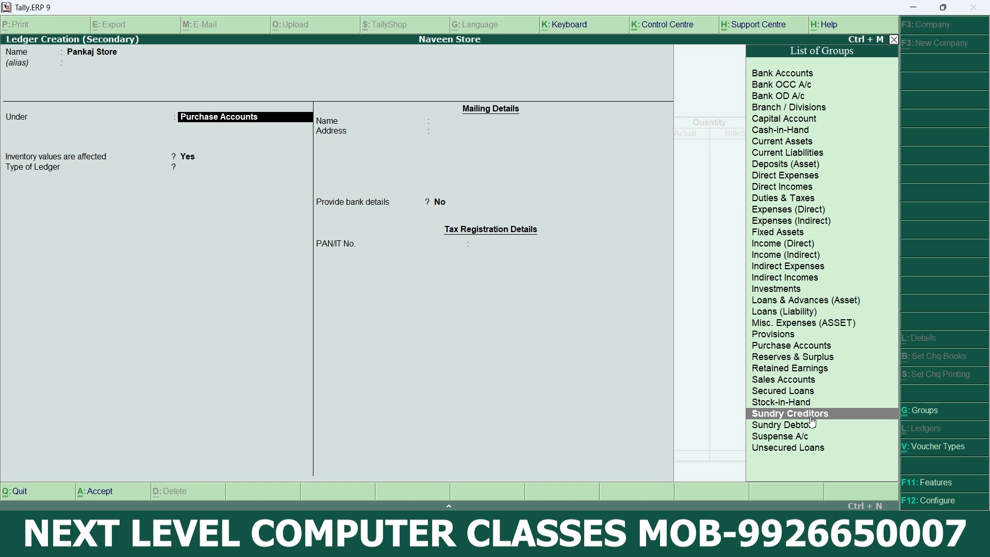
{"action": "left_click", "coordinate": [813, 419]}
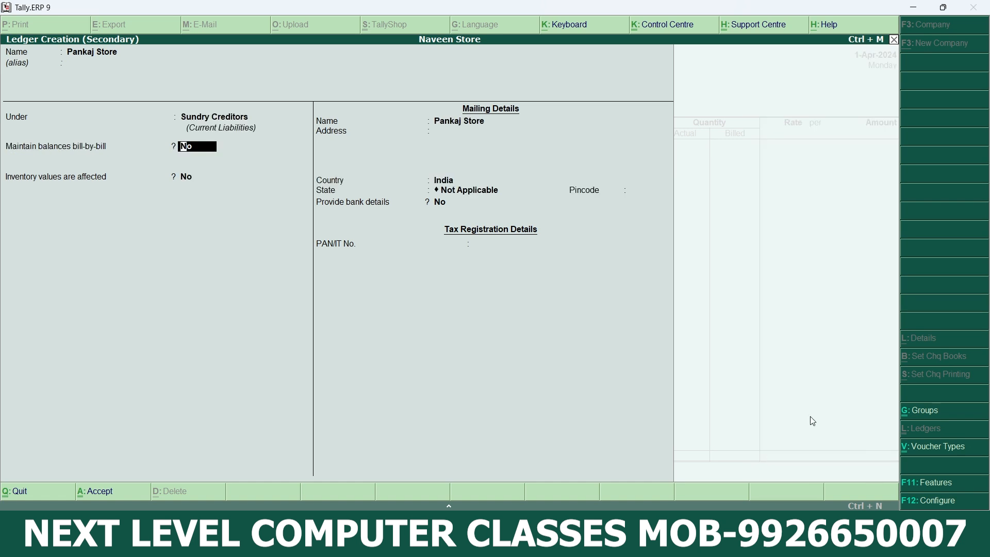
Step: Keep the default balance, inventory, mailing and tax details for the Pankaj Store ledger and save it as the voucher's party
{"action": "key", "text": "Return"}
{"action": "key", "text": "Return"}
{"action": "key", "text": "Return"}
{"action": "key", "text": "Return"}
{"action": "key", "text": "Return"}
{"action": "key", "text": "Return"}
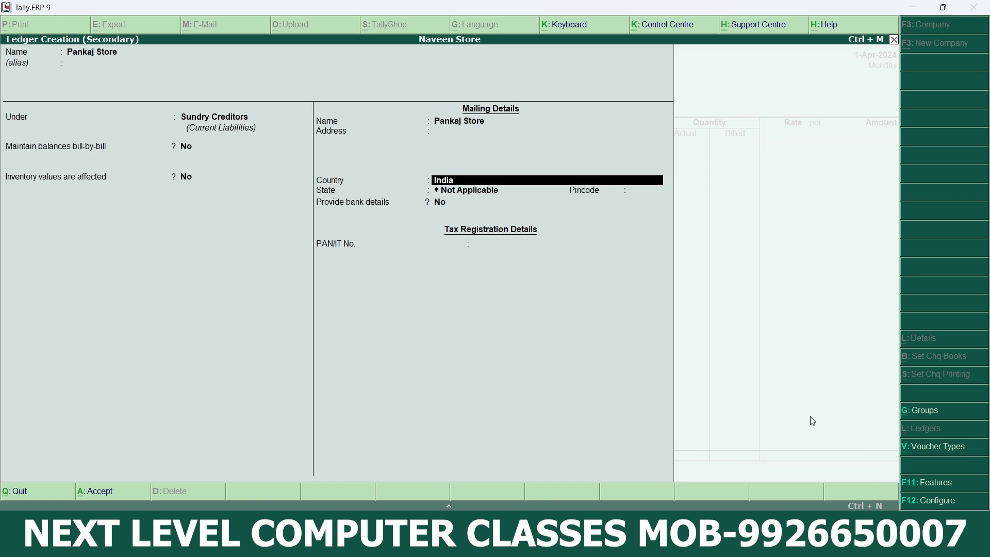
{"action": "key", "text": "Return"}
{"action": "key", "text": "Return"}
{"action": "key", "text": "Return"}
{"action": "key", "text": "Return"}
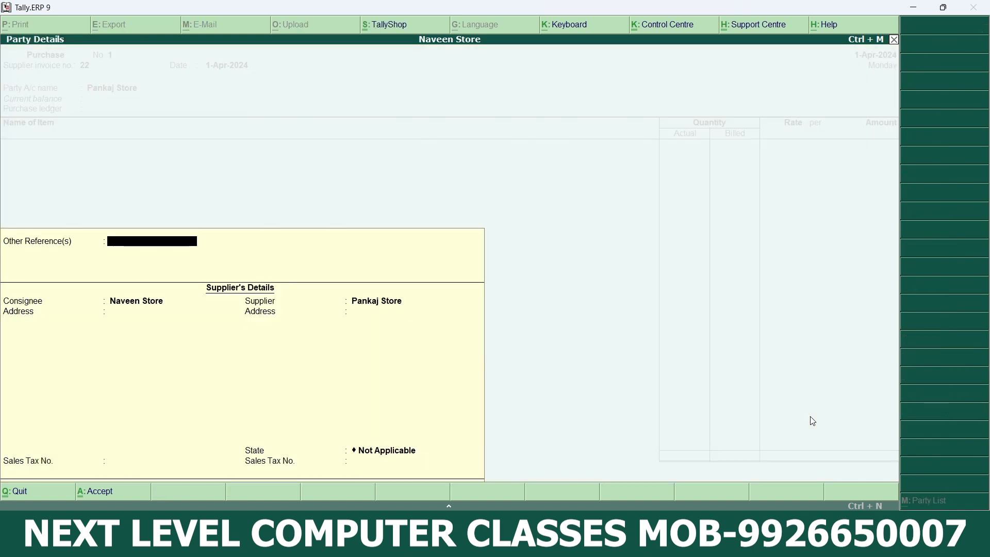
Step: Accept the supplier's party details without adding references, addresses or sales tax numbers
{"action": "key", "text": "Return"}
{"action": "key", "text": "Return"}
{"action": "key", "text": "Return"}
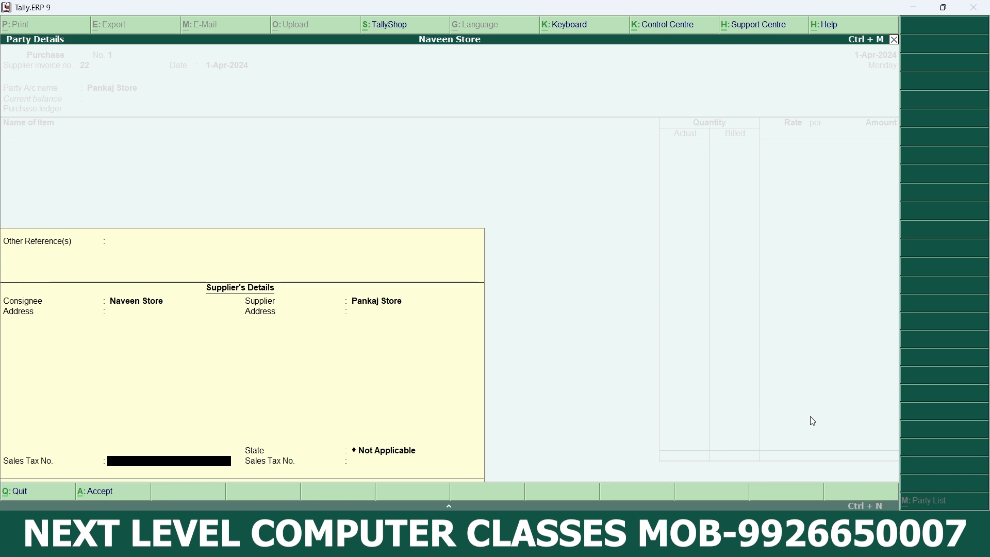
{"action": "key", "text": "Return"}
{"action": "key", "text": "Return"}
{"action": "key", "text": "Return"}
{"action": "key", "text": "Return"}
{"action": "key", "text": "Return"}
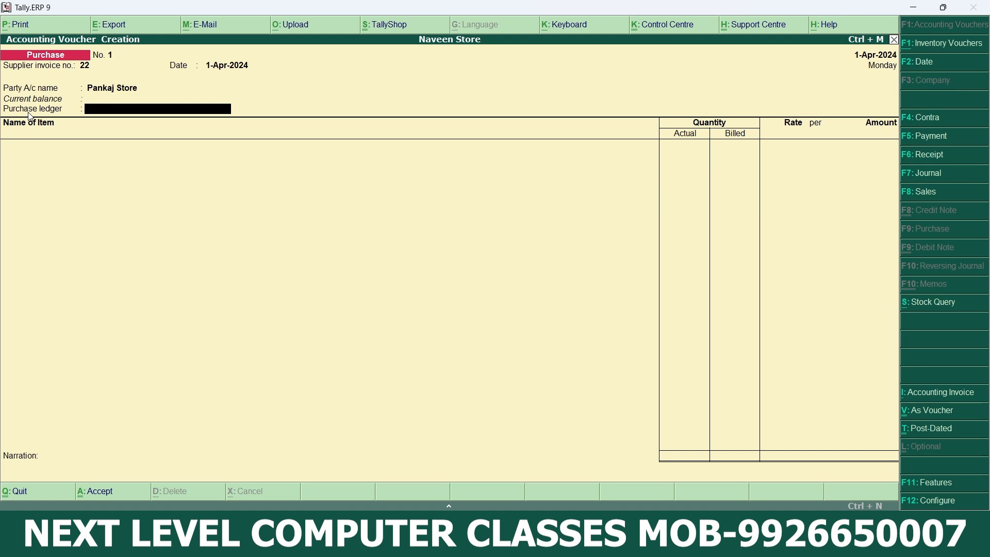
Step: Create a ledger named Purchase under Purchase Accounts, with inventory values affected, and use it as the voucher's purchase ledger
{"action": "key", "text": "alt+c"}
{"action": "type", "text": "Pu"}
{"action": "type", "text": "rchase"}
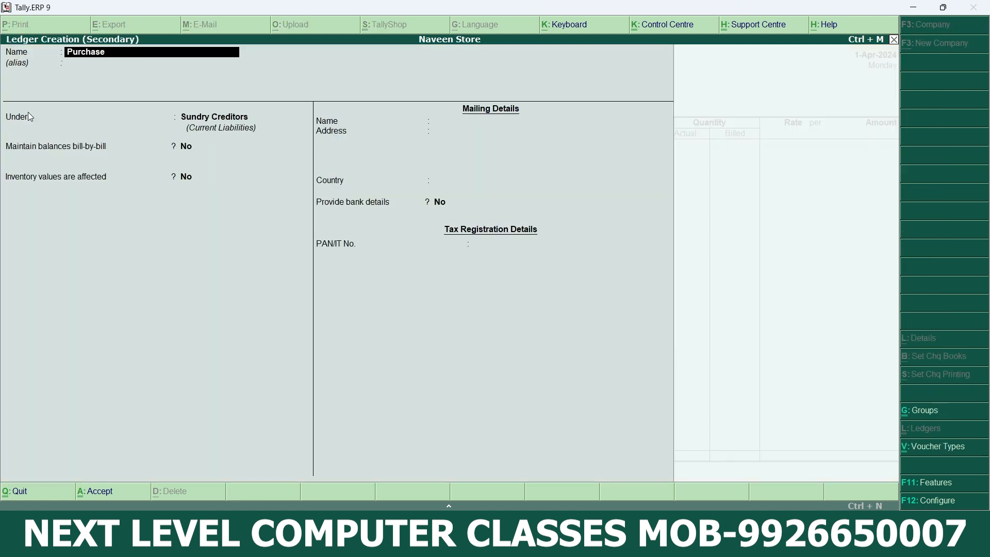
{"action": "key", "text": "Return"}
{"action": "key", "text": "Return"}
{"action": "type", "text": "P"}
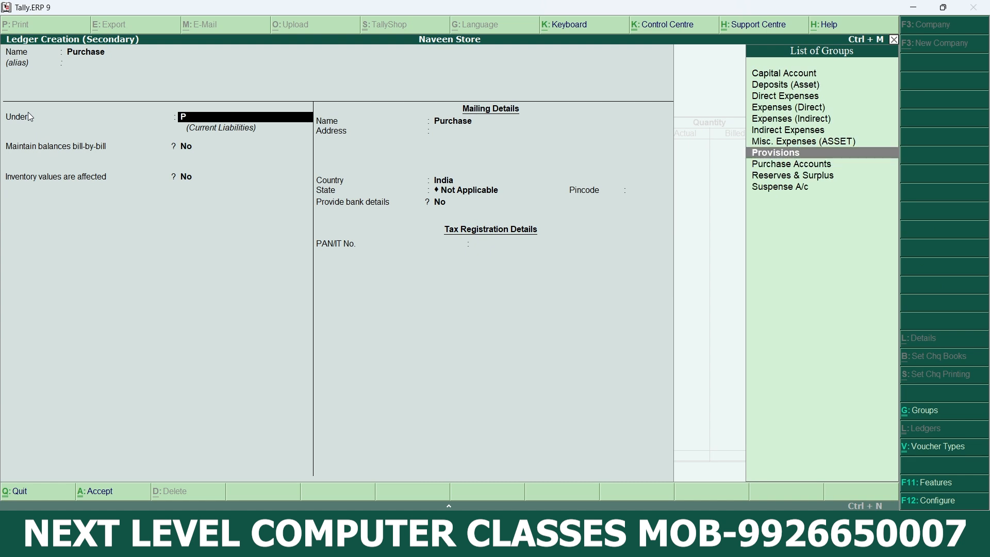
{"action": "key", "text": "Down"}
{"action": "key", "text": "Return"}
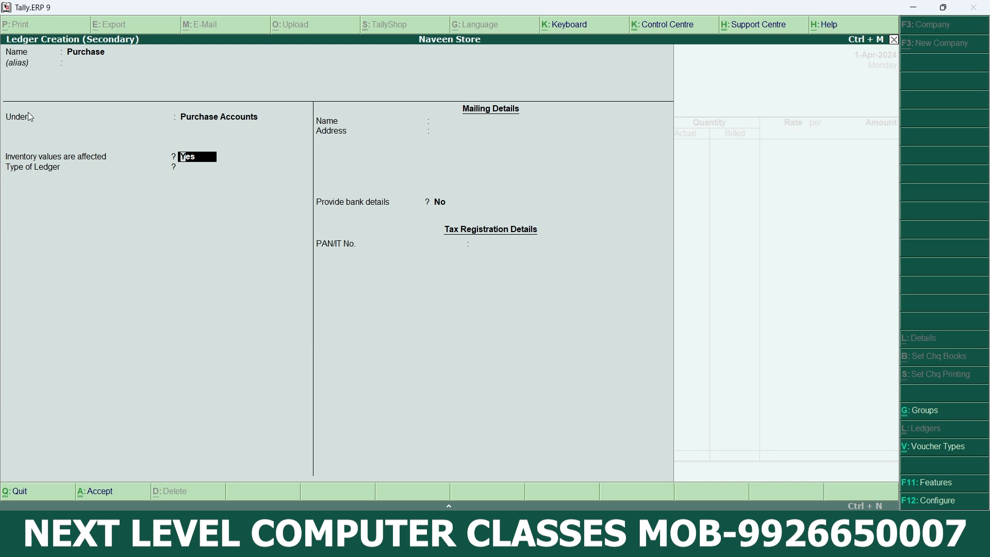
{"action": "key", "text": "Return"}
{"action": "key", "text": "Return"}
{"action": "key", "text": "Return"}
{"action": "key", "text": "Return"}
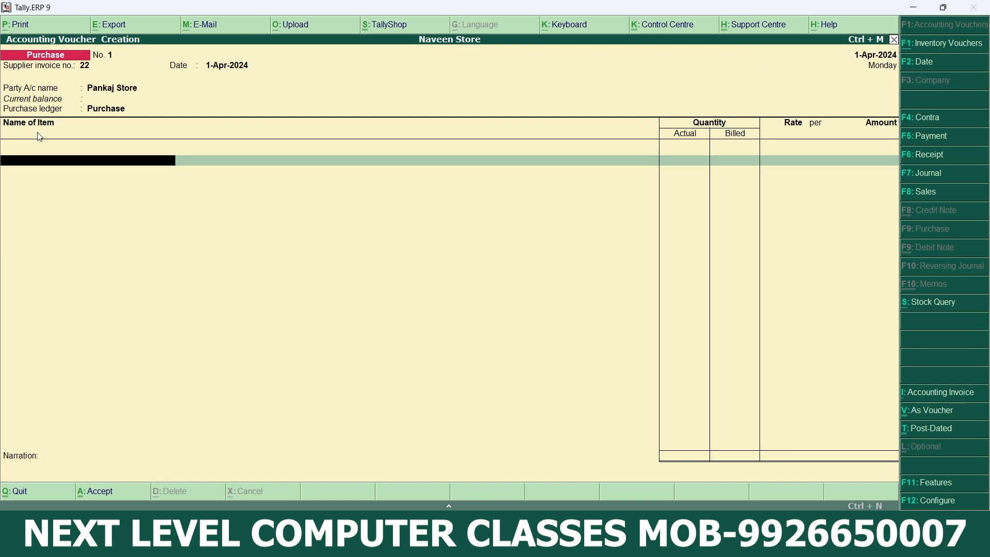
Step: Start a new stock item named Lux under the Primary group from the voucher's item line
{"action": "key", "text": "alt+c"}
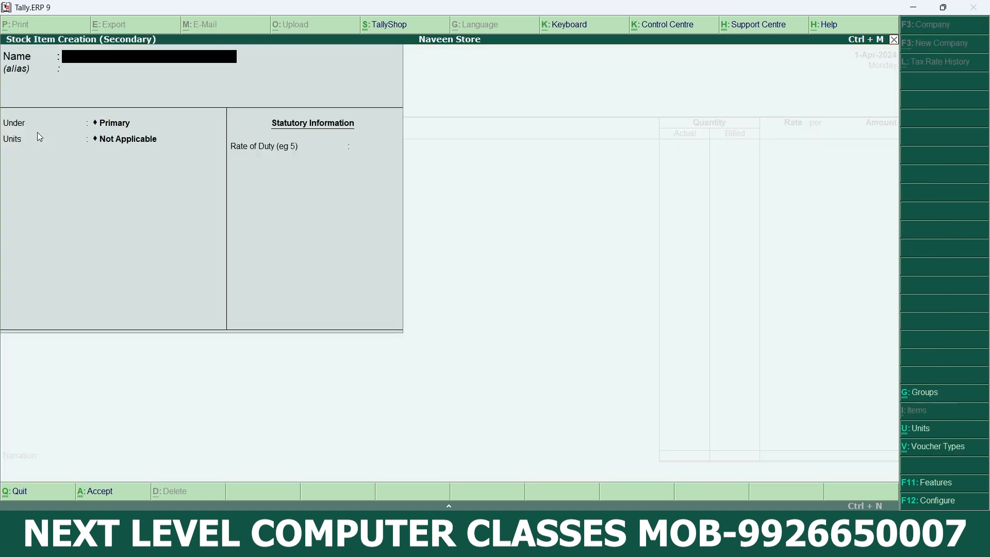
{"action": "type", "text": "Lux"}
{"action": "key", "text": "Return"}
{"action": "key", "text": "Return"}
{"action": "key", "text": "Return"}
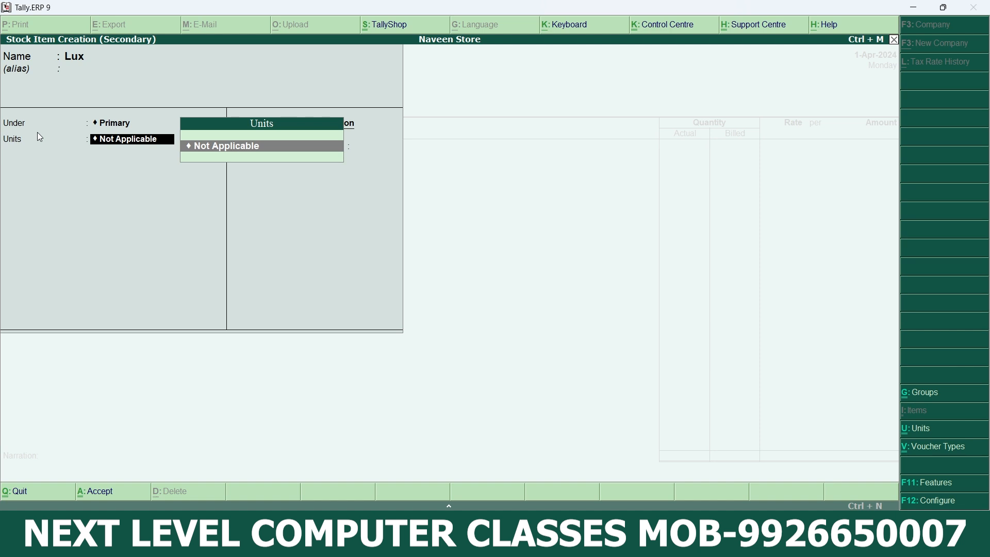
Step: Create a simple unit pcs with 0 decimal places for Lux and save the stock item without a duty rate
{"action": "key", "text": "alt+c"}
{"action": "type", "text": "pcs"}
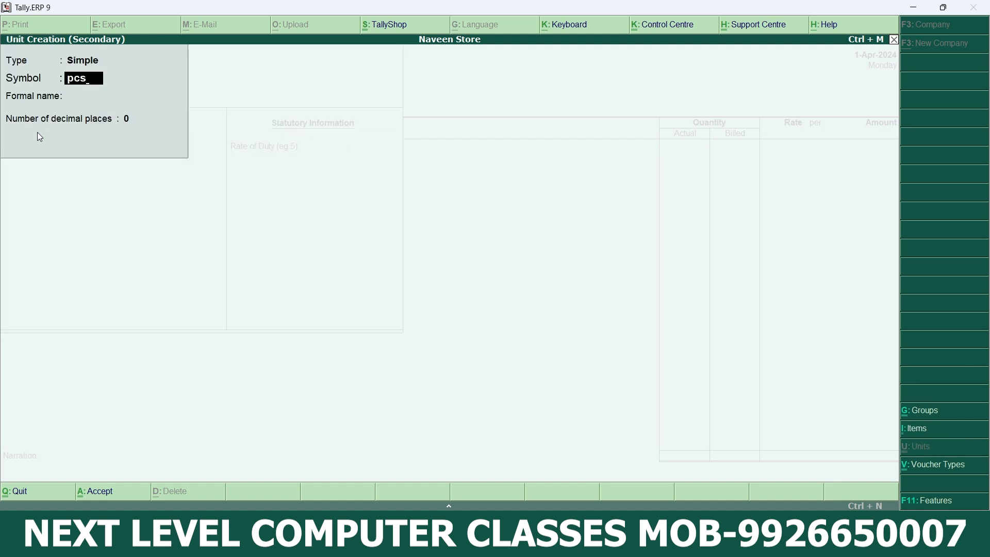
{"action": "key", "text": "Return"}
{"action": "key", "text": "Return"}
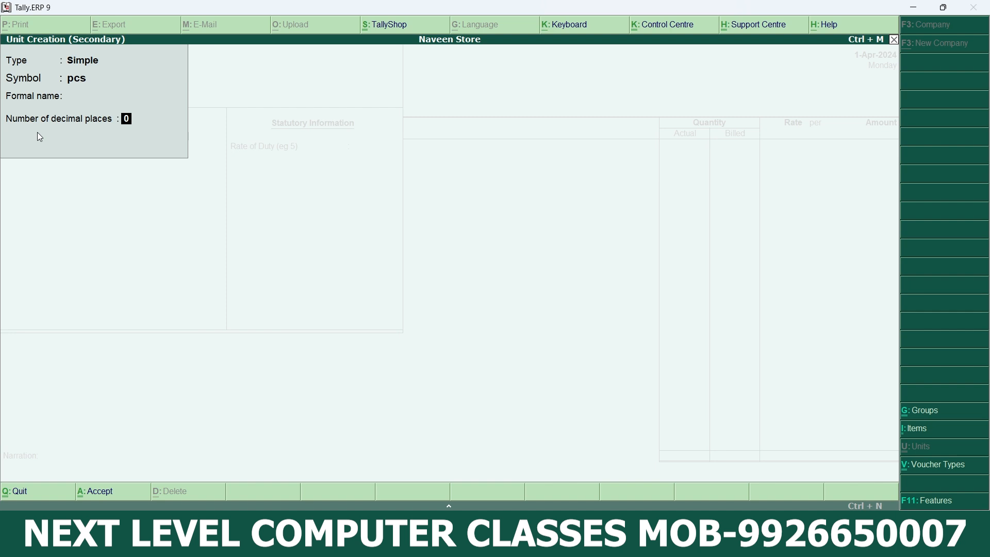
{"action": "key", "text": "Return"}
{"action": "key", "text": "Return"}
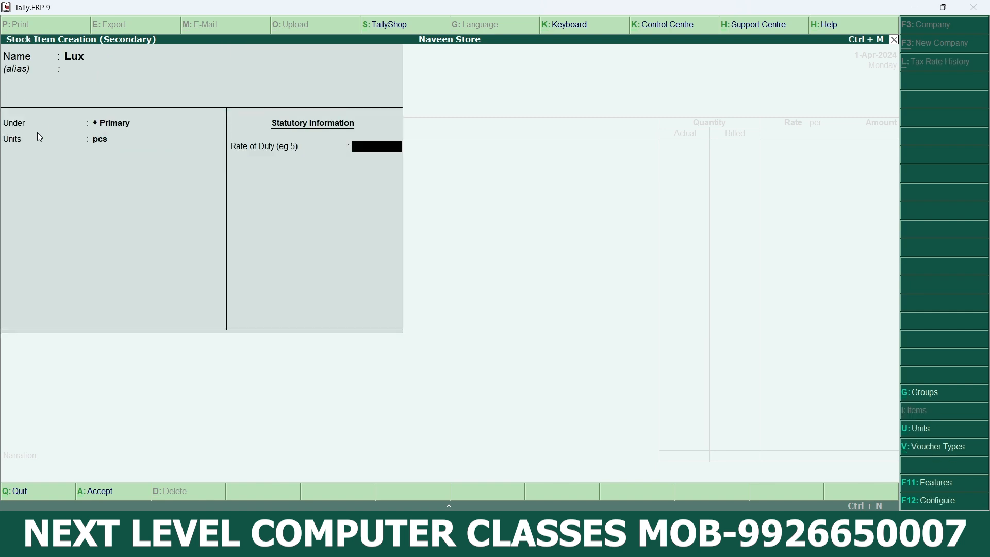
{"action": "key", "text": "Return"}
{"action": "key", "text": "Return"}
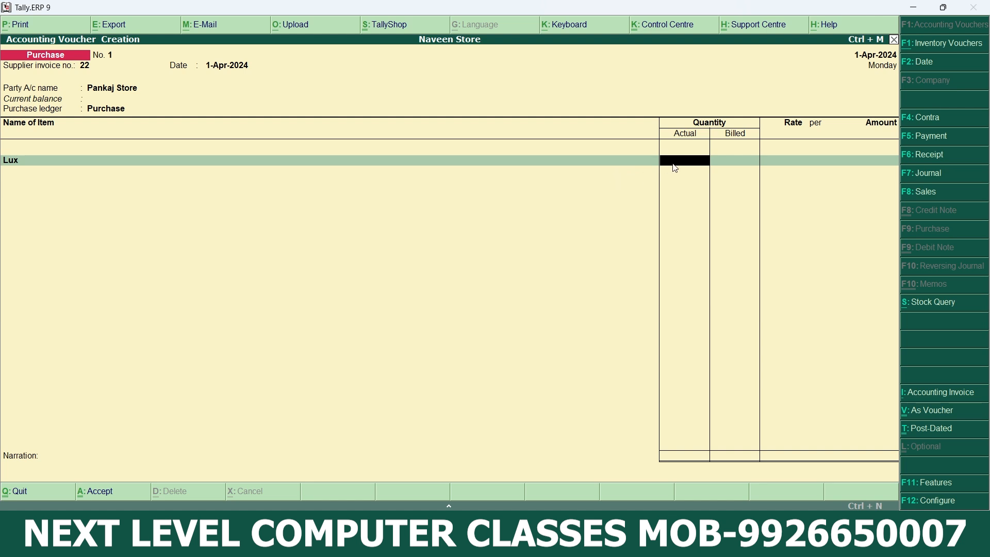
Step: Set the Lux line's actual quantity to 6 pcs and its billed quantity to 5 pcs
{"action": "type", "text": "6"}
{"action": "key", "text": "Return"}
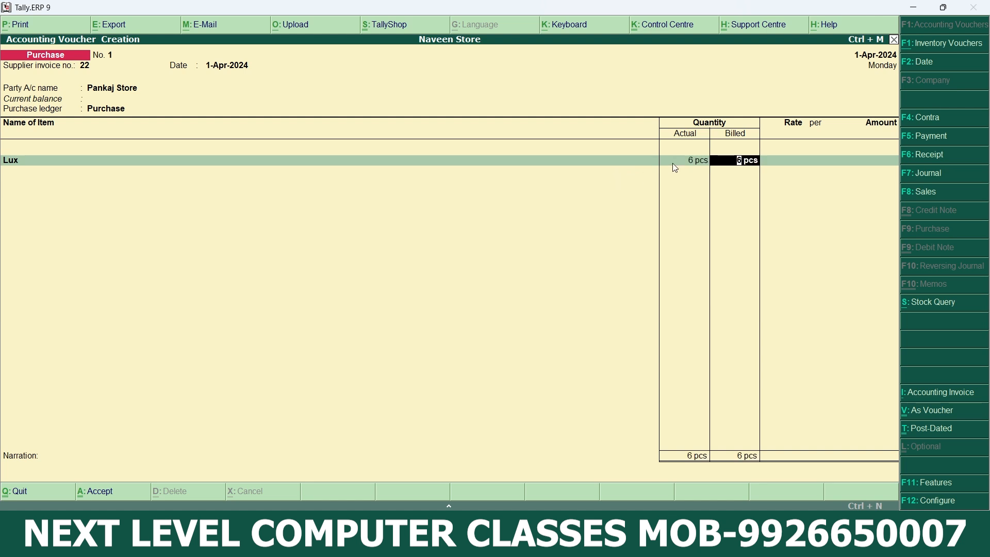
{"action": "type", "text": "5"}
{"action": "key", "text": "Return"}
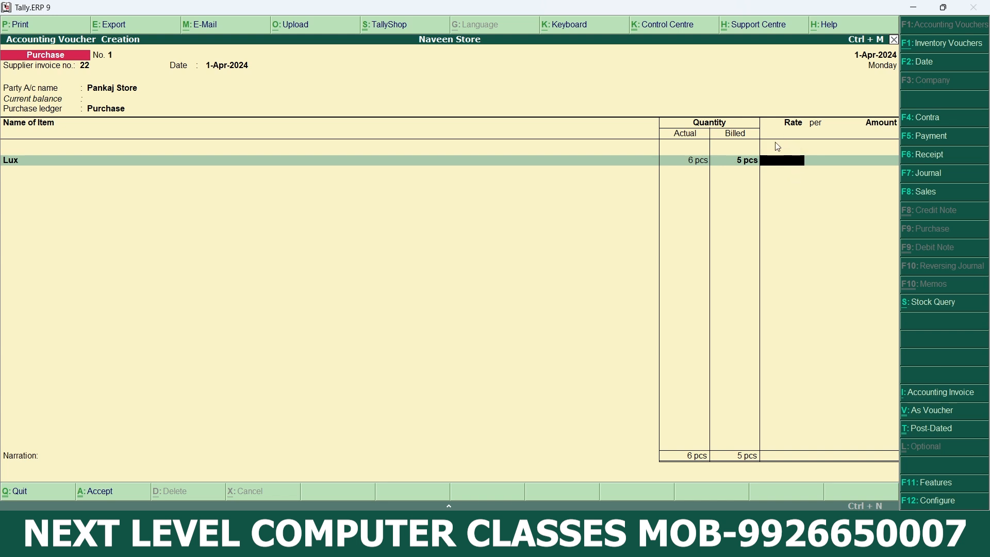
Step: Set the Lux line's rate to 50 per pcs and accept the calculated amount
{"action": "type", "text": "50"}
{"action": "key", "text": "Return"}
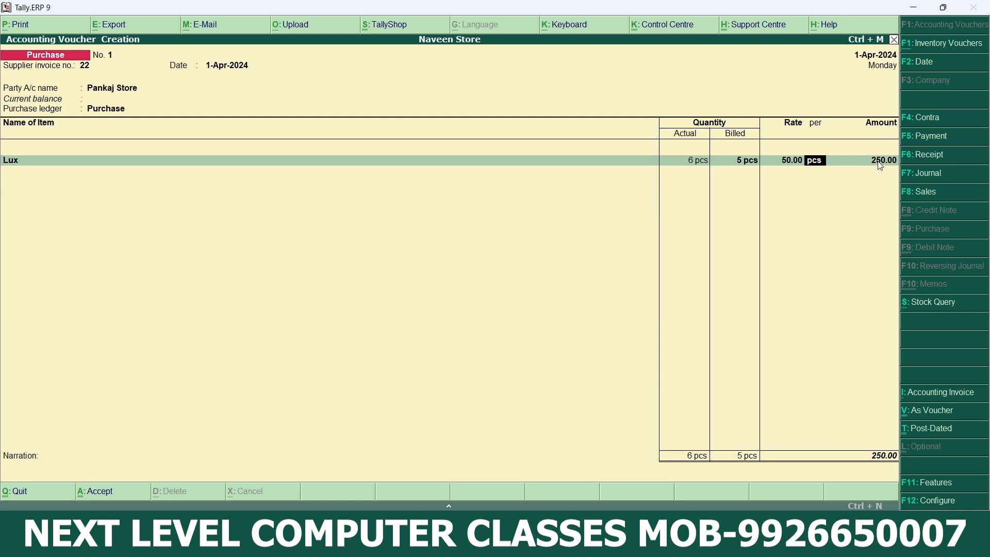
{"action": "key", "text": "Return"}
{"action": "key", "text": "Return"}
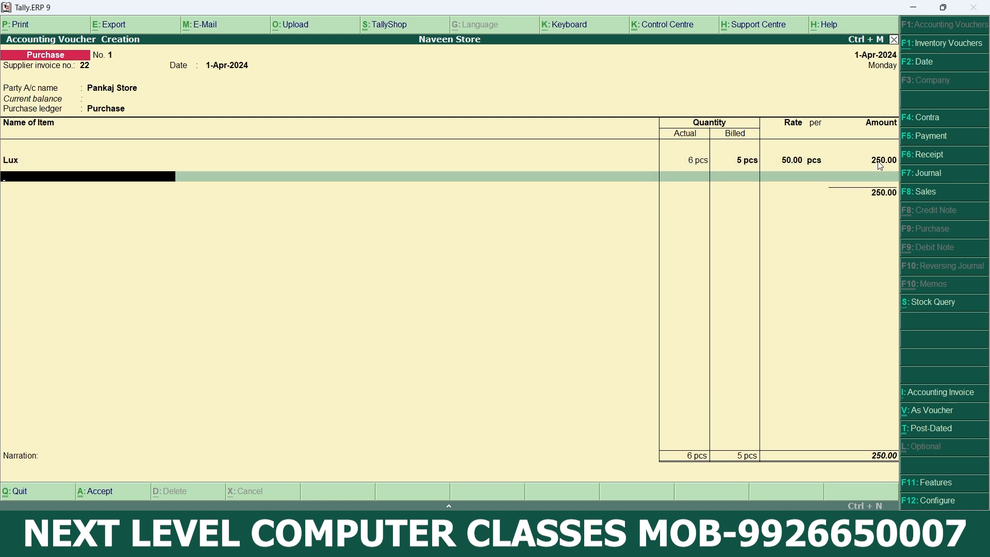
Step: Create a stock item named Dove under Primary with unit pcs and no duty rate from the voucher's second item line
{"action": "key", "text": "alt+c"}
{"action": "type", "text": "D"}
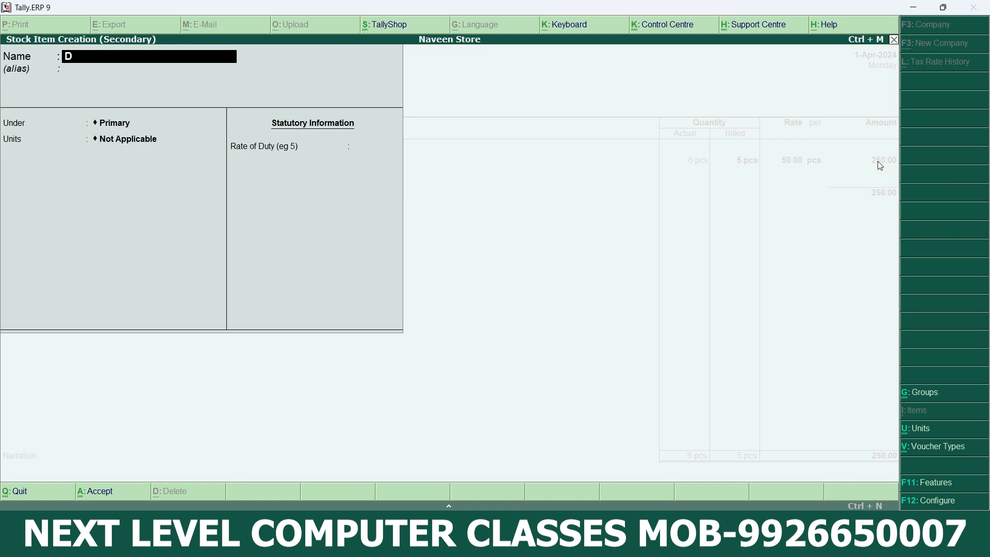
{"action": "type", "text": "ove"}
{"action": "key", "text": "Return"}
{"action": "key", "text": "Return"}
{"action": "key", "text": "Return"}
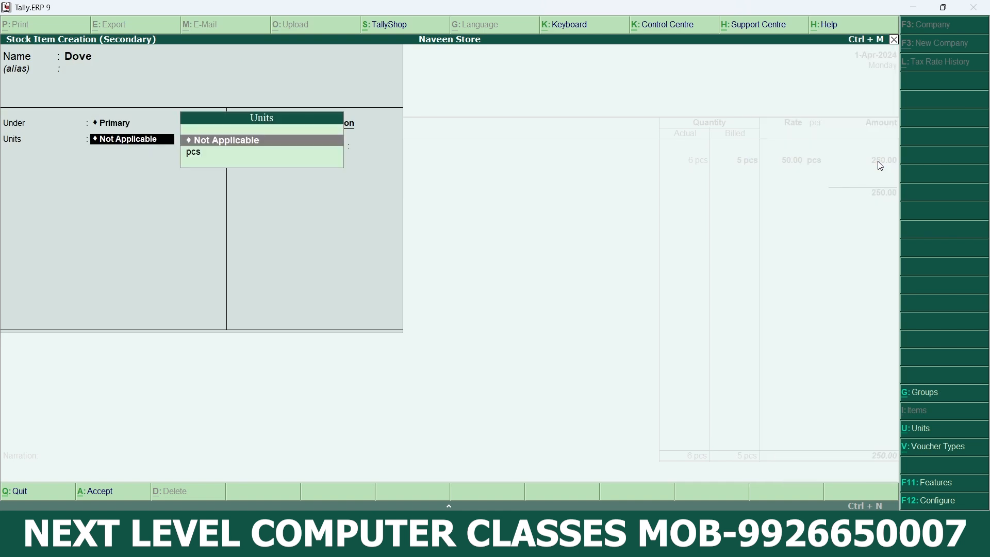
{"action": "key", "text": "Down"}
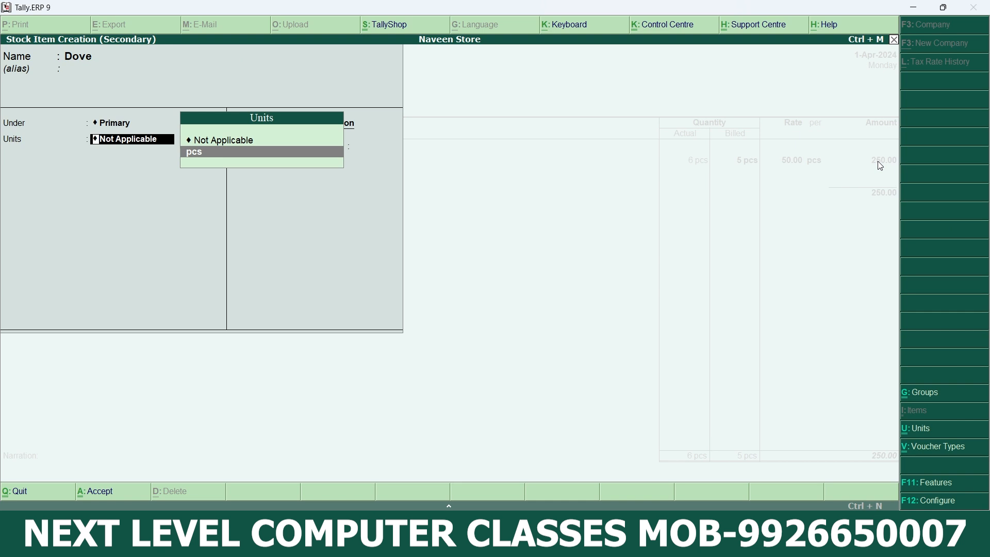
{"action": "key", "text": "Return"}
{"action": "key", "text": "Return"}
{"action": "key", "text": "y"}
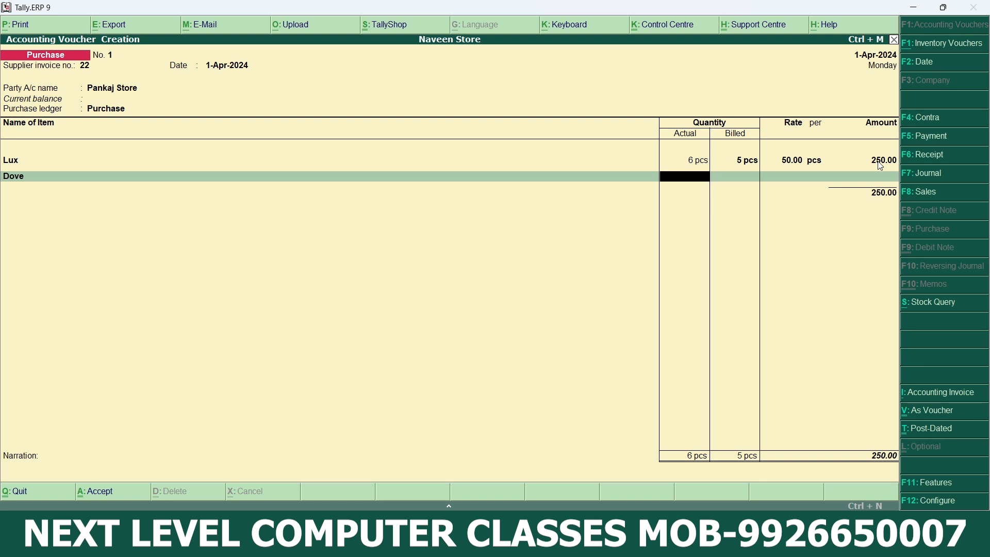
Step: Fill the Dove line with an actual quantity of 12 pcs, a billed quantity of 10 pcs and a rate of 60 per pcs
{"action": "type", "text": "12"}
{"action": "key", "text": "Return"}
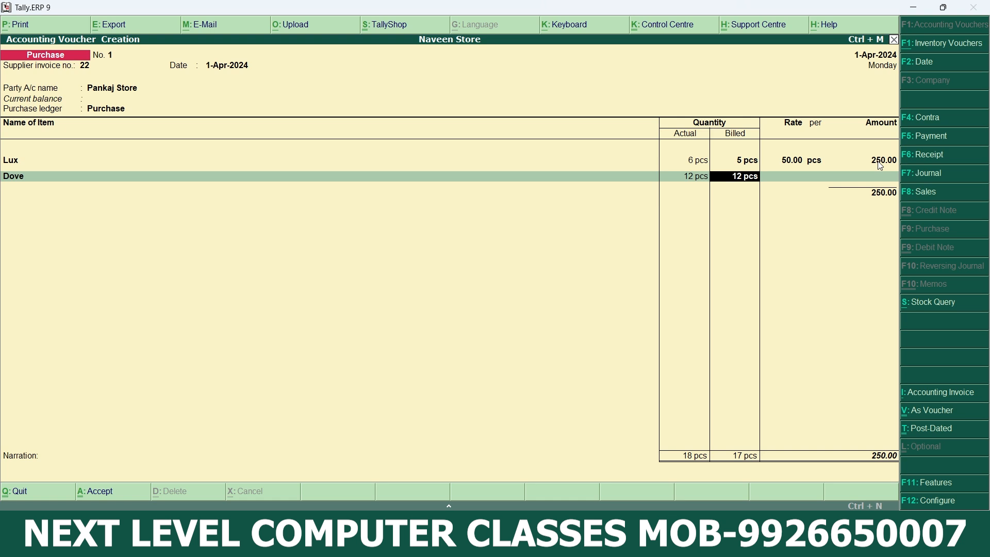
{"action": "type", "text": "10"}
{"action": "key", "text": "Return"}
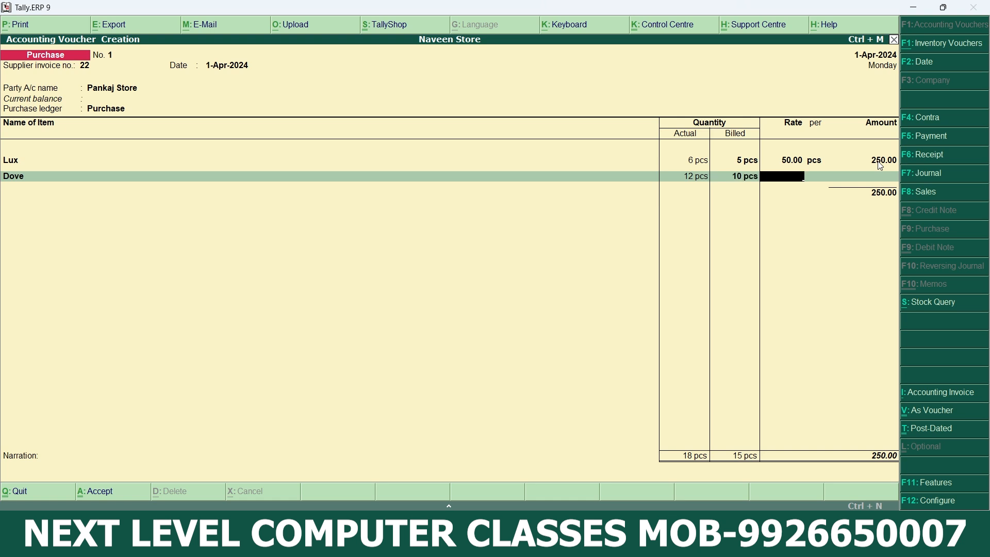
{"action": "type", "text": "60"}
{"action": "key", "text": "Return"}
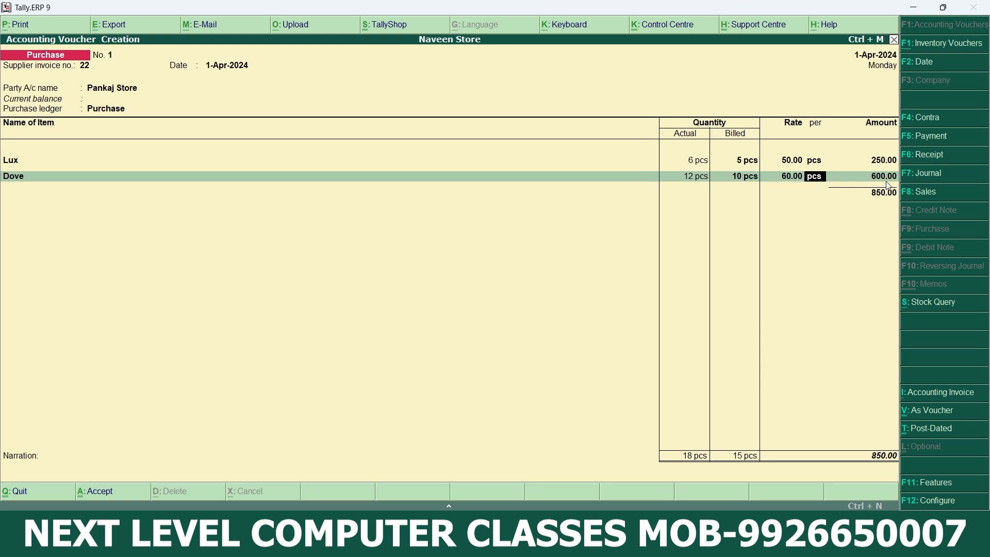
{"action": "key", "text": "Return"}
{"action": "key", "text": "Return"}
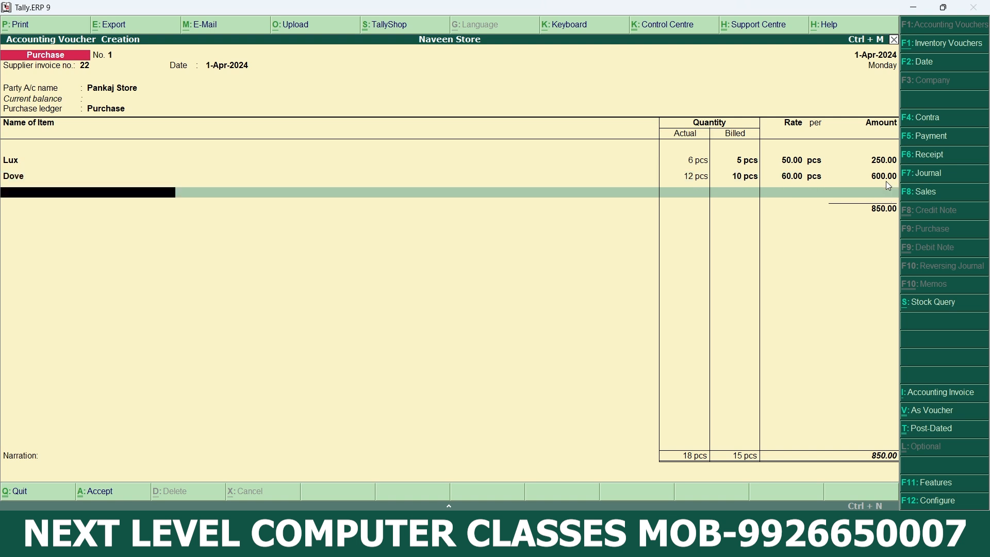
Step: Create a stock item named Lifeboy under Primary with unit pcs and no duty rate for the third item line
{"action": "key", "text": "alt+c"}
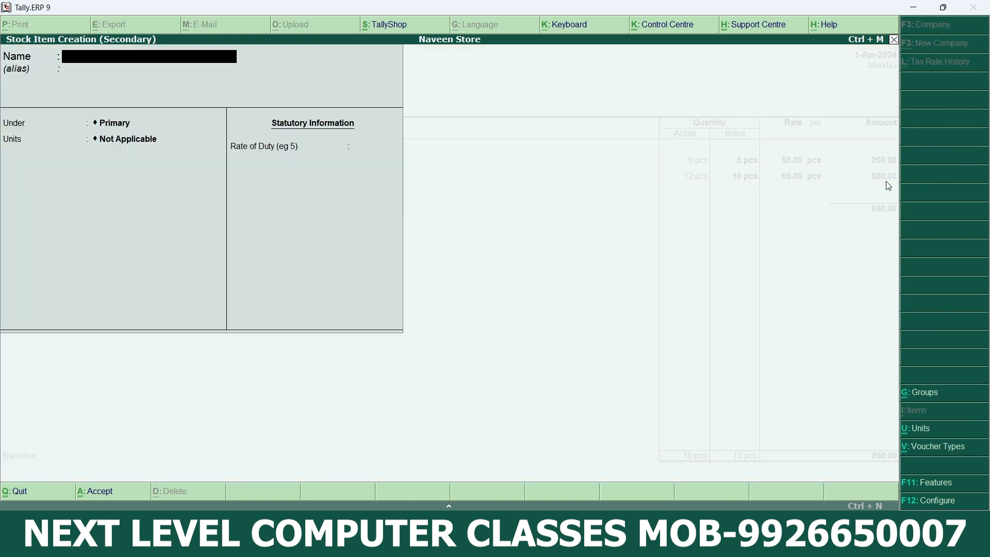
{"action": "type", "text": "Lifeboy"}
{"action": "key", "text": "Return"}
{"action": "key", "text": "Return"}
{"action": "key", "text": "Return"}
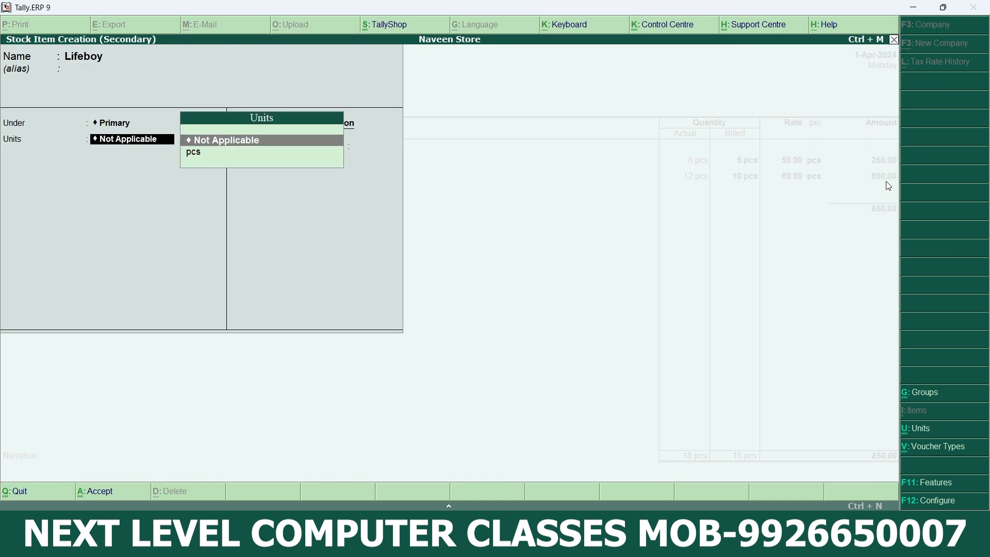
{"action": "key", "text": "Down"}
{"action": "key", "text": "Return"}
{"action": "key", "text": "Return"}
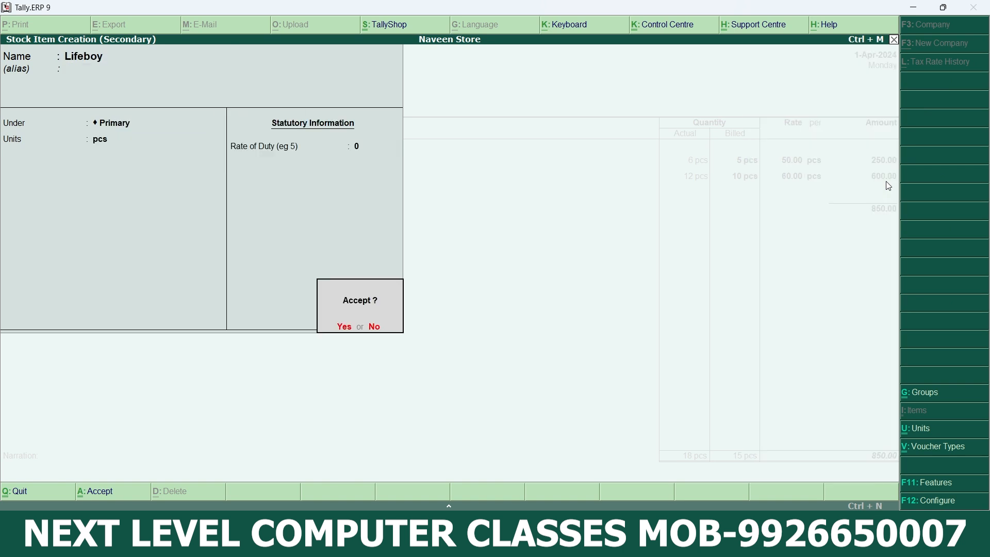
{"action": "key", "text": "Return"}
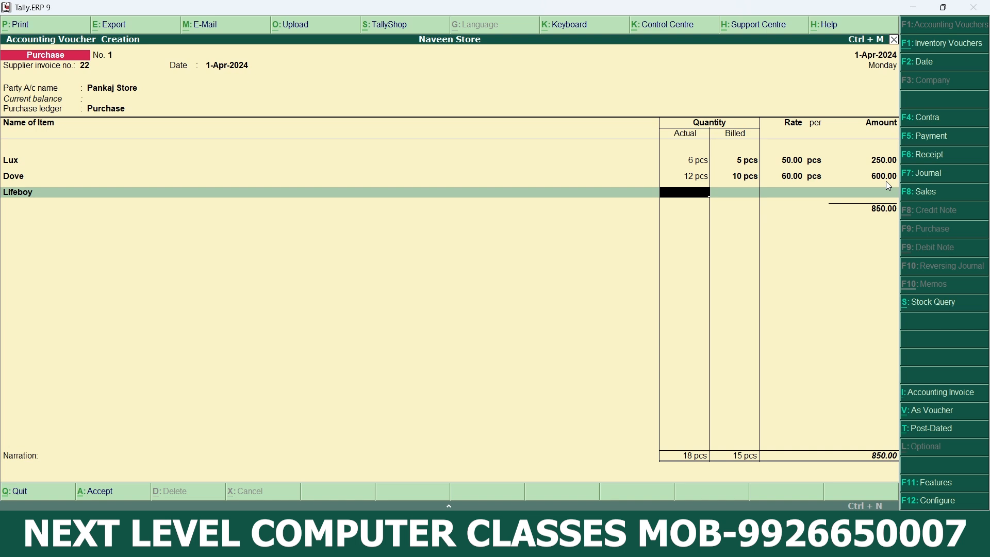
Step: Fill the Lifeboy line with an actual quantity of 6 pcs, a billed quantity of 5 pcs and a rate of 40 per pcs
{"action": "type", "text": "6"}
{"action": "key", "text": "Return"}
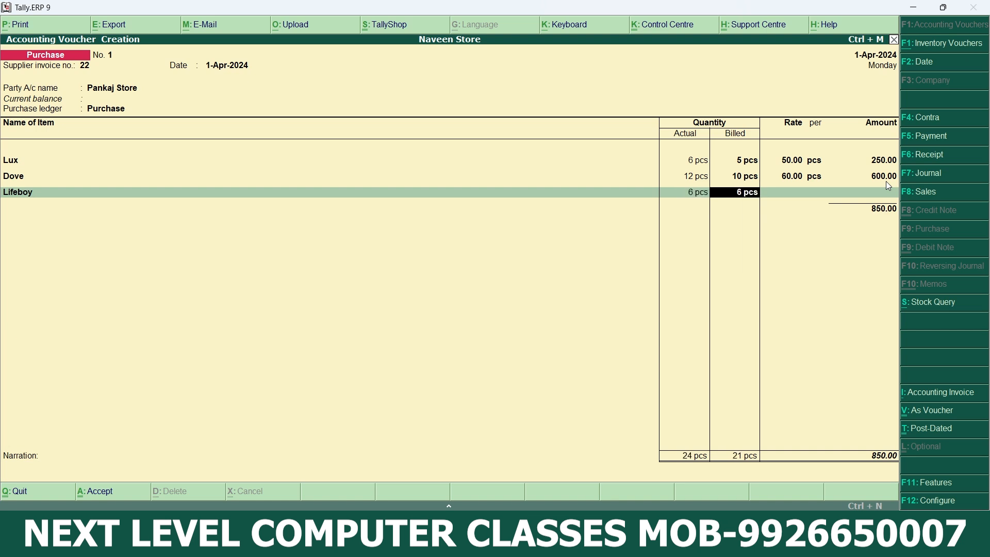
{"action": "type", "text": "5"}
{"action": "key", "text": "Return"}
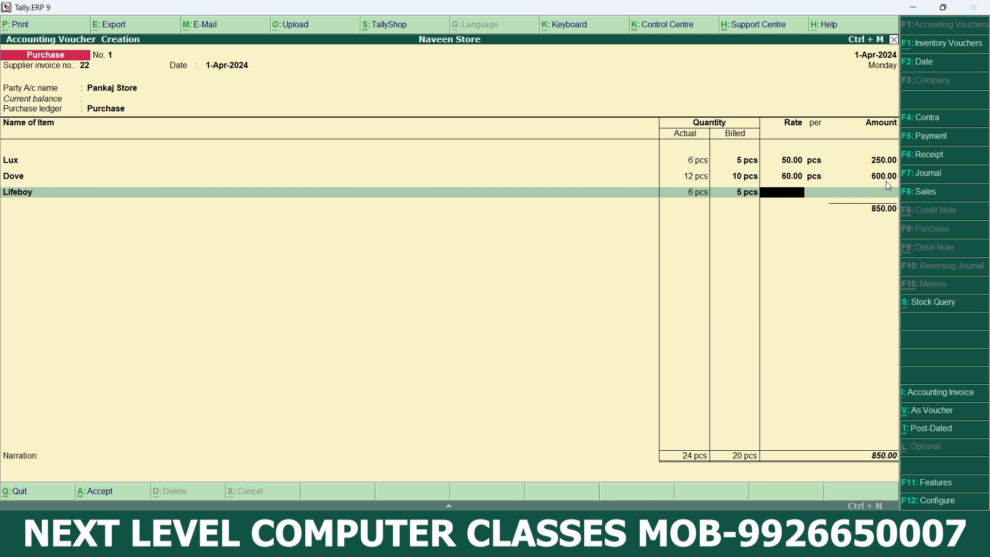
{"action": "type", "text": "40"}
{"action": "key", "text": "Return"}
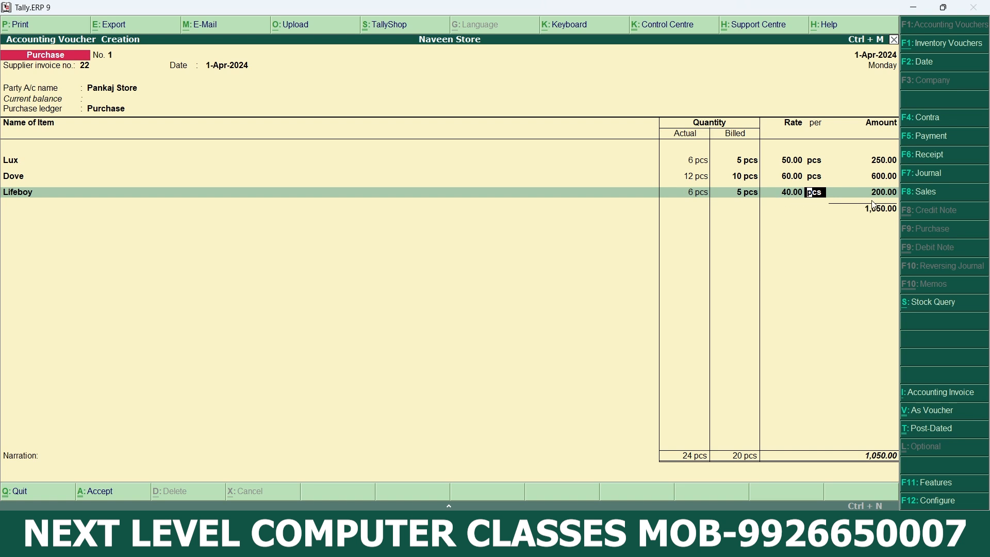
{"action": "key", "text": "Return"}
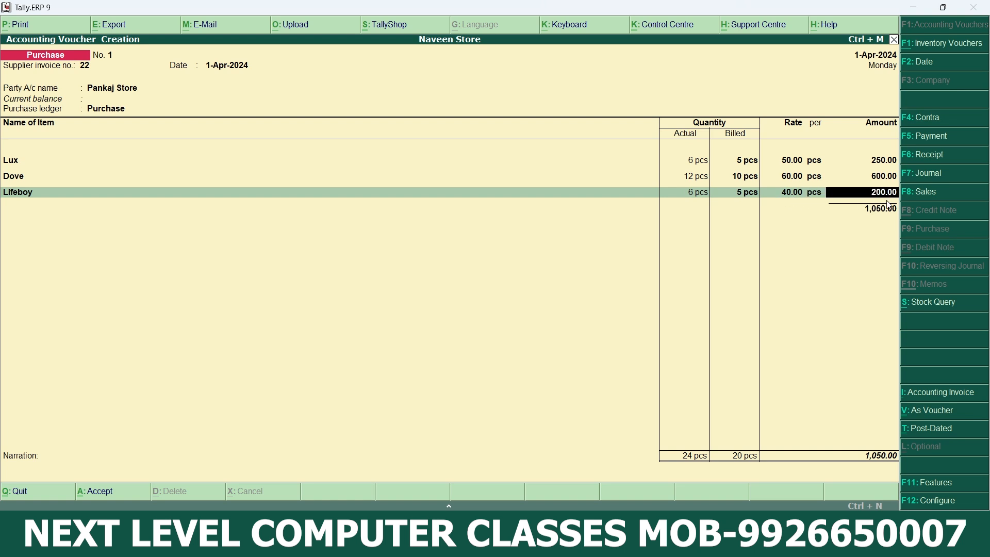
{"action": "key", "text": "Return"}
Step: Create a stock item named Nirma under Primary with unit pcs and no duty rate for the fourth item line
{"action": "key", "text": "alt+c"}
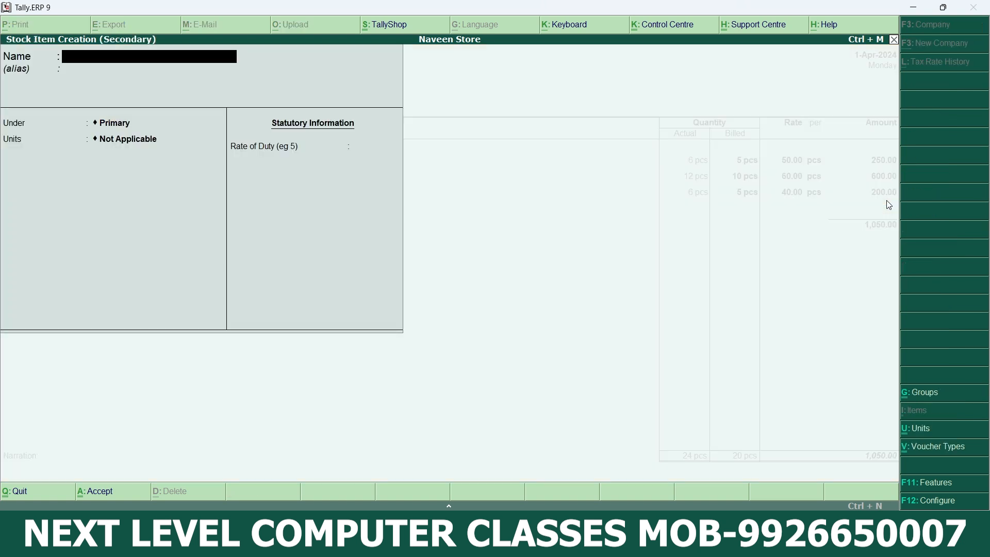
{"action": "type", "text": "Nirma"}
{"action": "key", "text": "Return"}
{"action": "key", "text": "Return"}
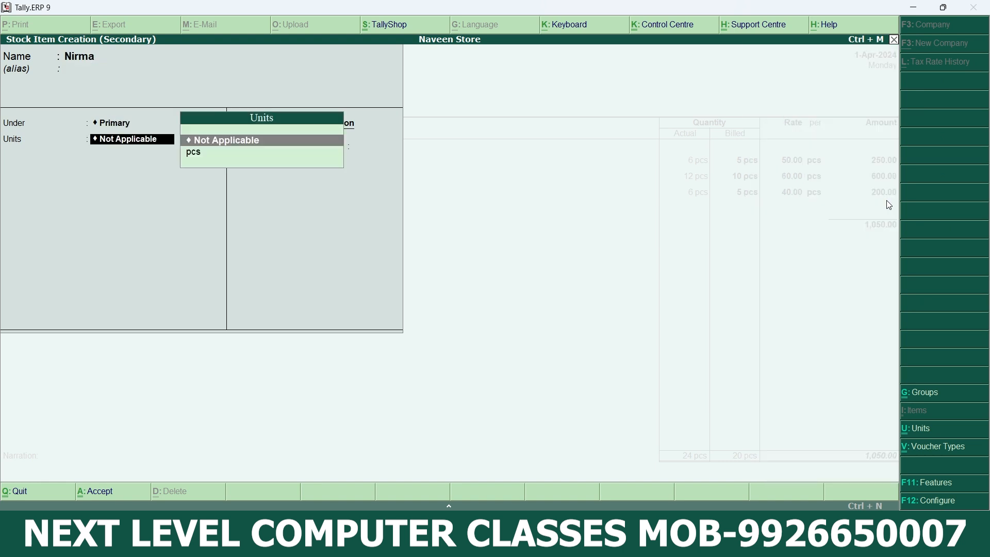
{"action": "key", "text": "Down"}
{"action": "key", "text": "Return"}
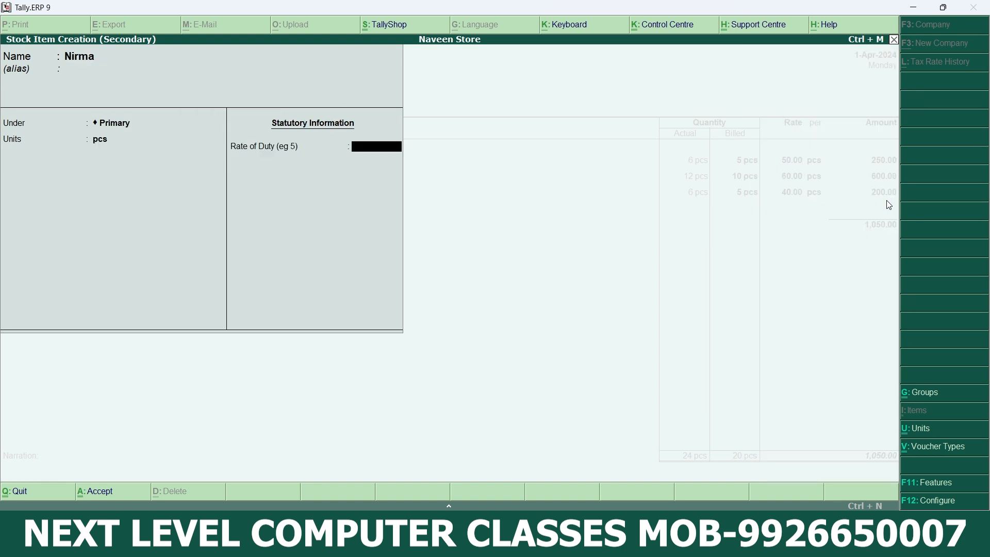
{"action": "key", "text": "Return"}
{"action": "key", "text": "Return"}
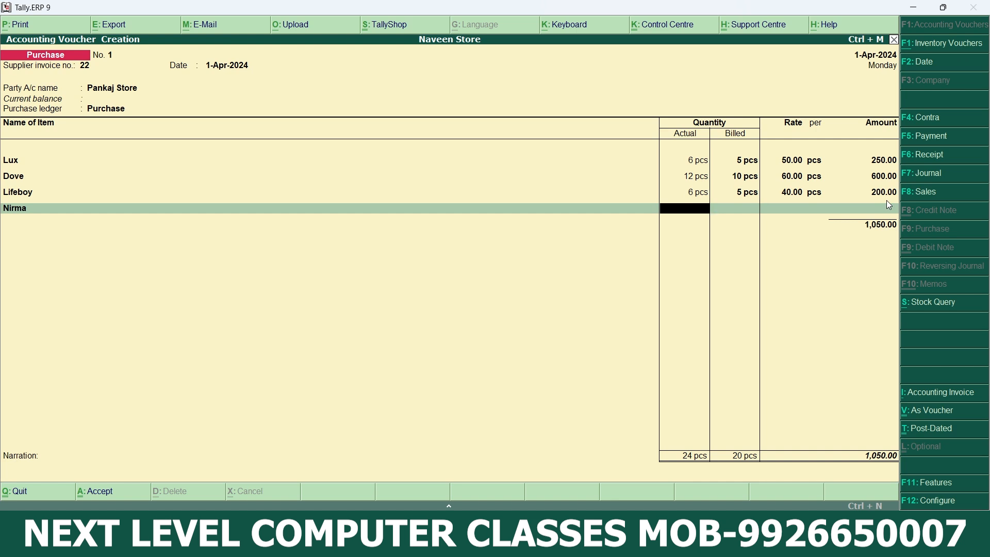
Step: Fill the Nirma line with actual and billed quantities of 3 pcs each and a rate of 30 per pcs
{"action": "type", "text": "3"}
{"action": "key", "text": "Return"}
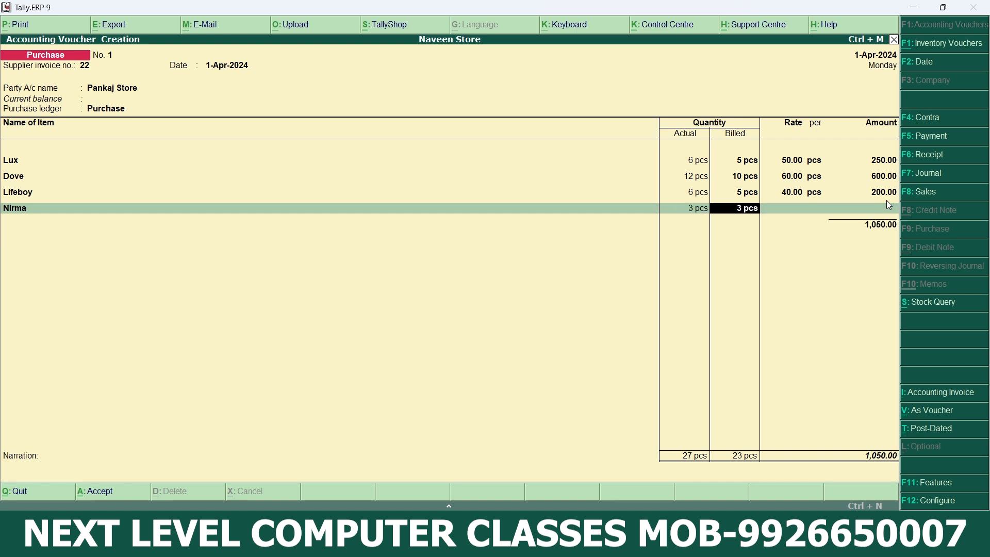
{"action": "key", "text": "Return"}
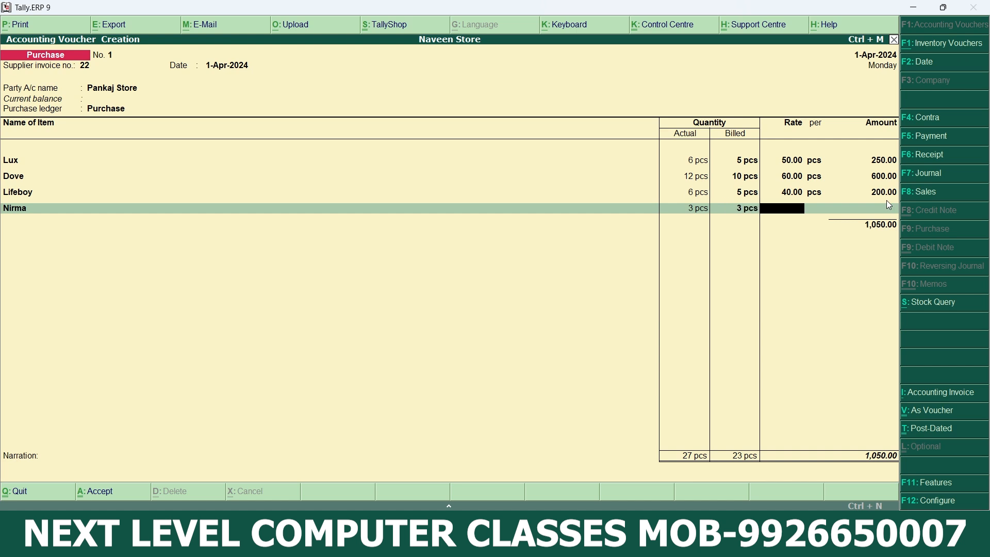
{"action": "type", "text": "30"}
{"action": "key", "text": "Return"}
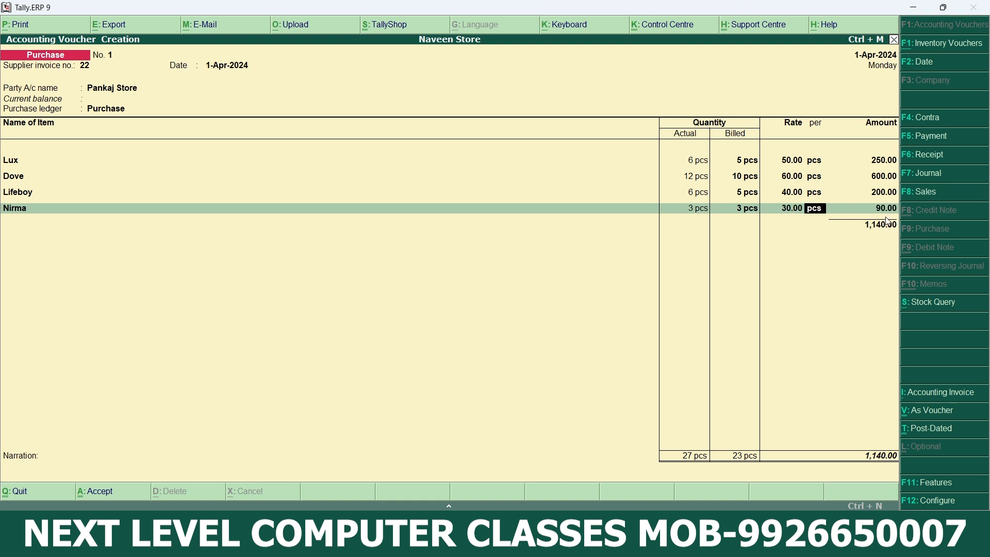
{"action": "key", "text": "Return"}
{"action": "key", "text": "Return"}
Step: End the item list and save the purchase voucher without a narration
{"action": "key", "text": "Return"}
{"action": "key", "text": "Return"}
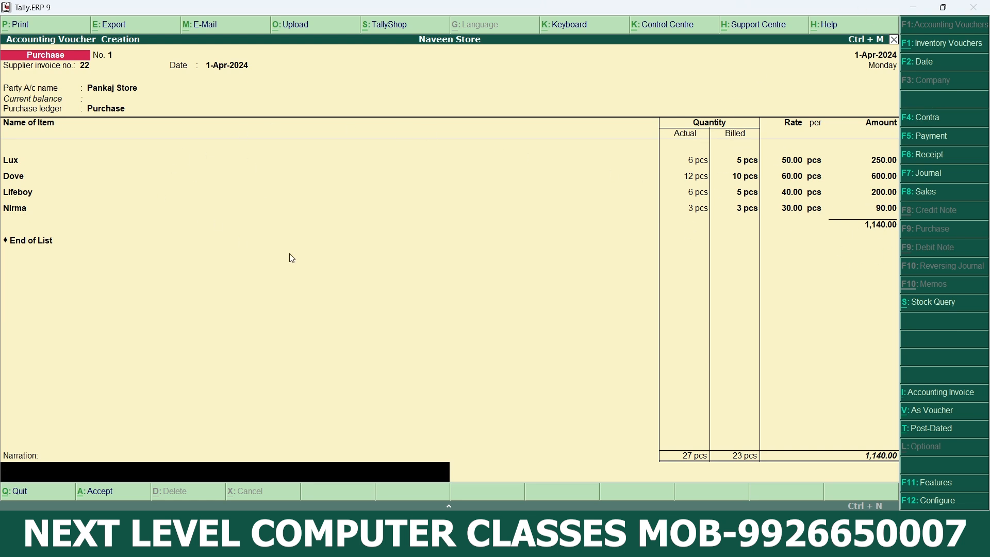
{"action": "key", "text": "Return"}
{"action": "key", "text": "Return"}
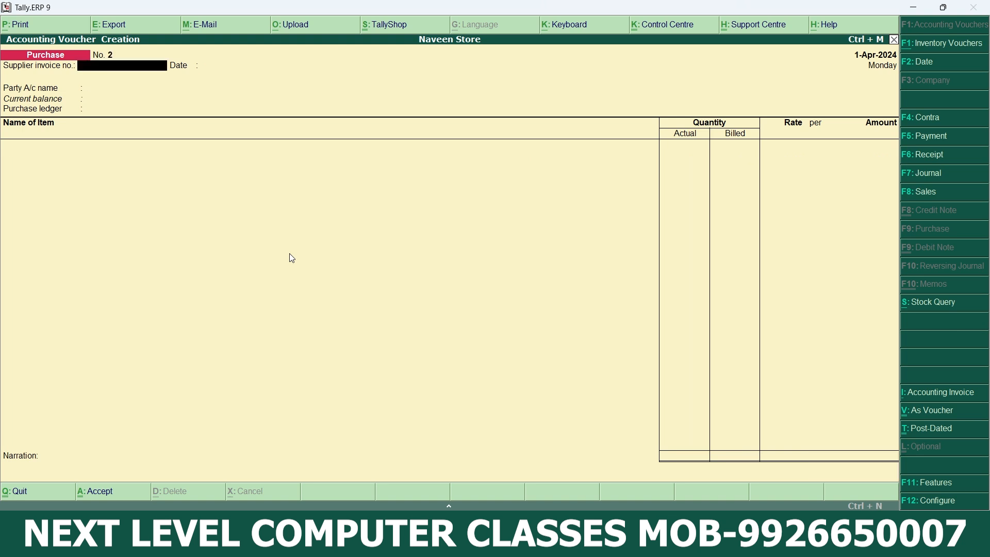
Step: Leave voucher creation and open the Pankaj Store purchase voucher from the Day Book
{"action": "key", "text": "Escape"}
{"action": "key", "text": "Return"}
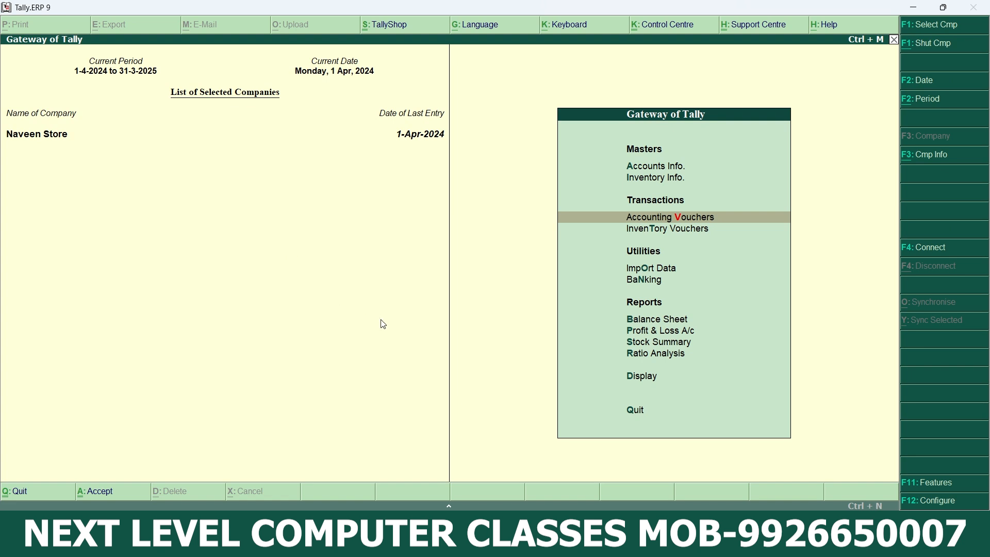
{"action": "left_click", "coordinate": [640, 383]}
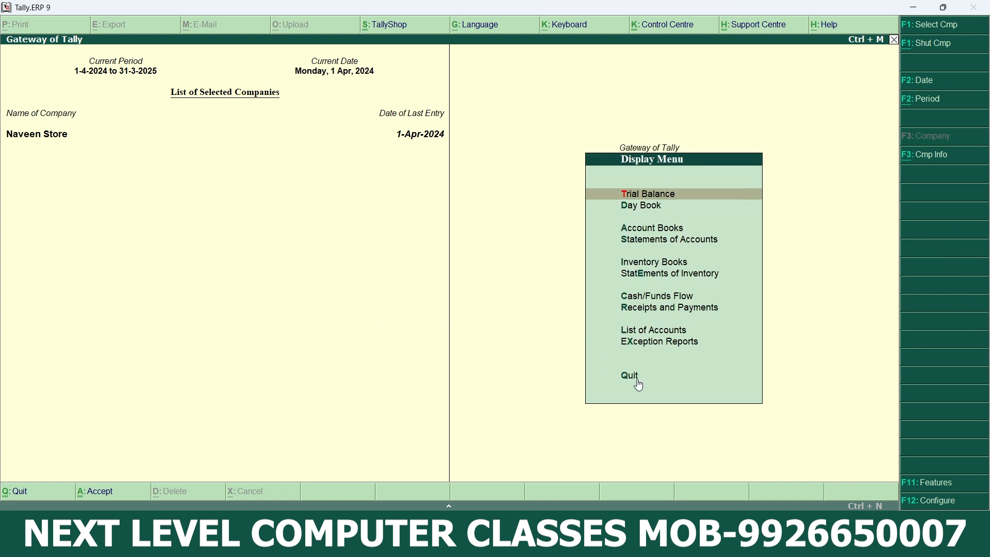
{"action": "left_click", "coordinate": [639, 206]}
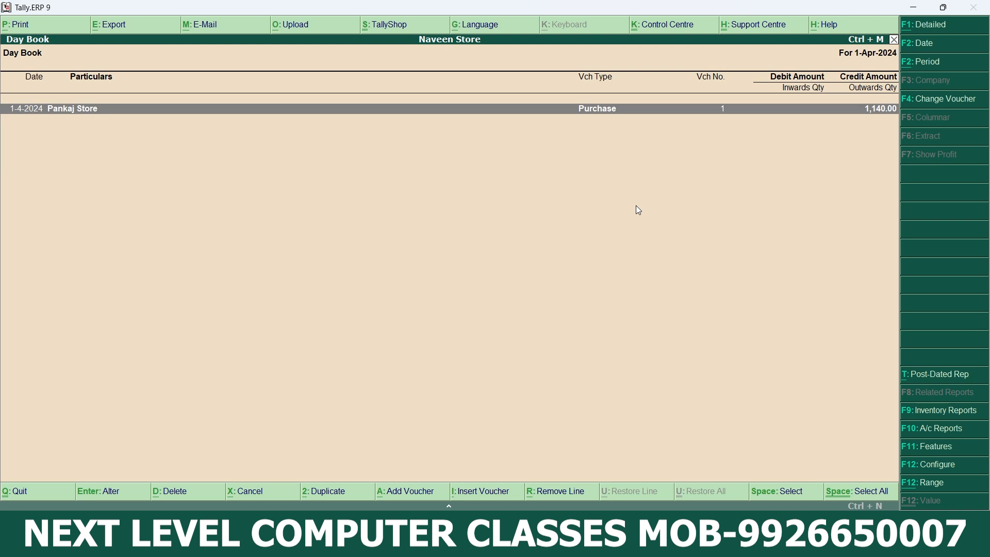
{"action": "key", "text": "Return"}
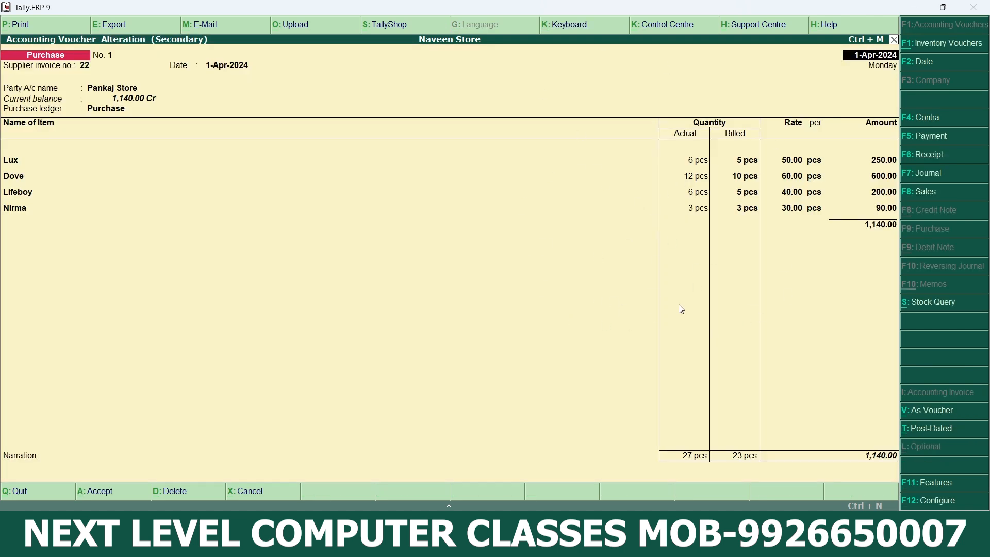
{"action": "left_click", "coordinate": [732, 274]}
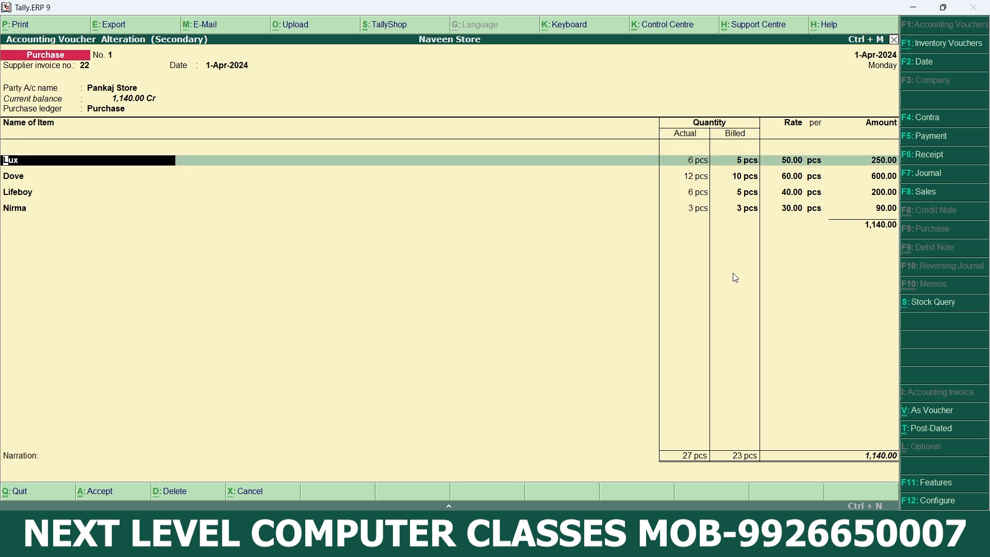
Step: Show the purchase voucher's invoice in print preview and enlarge it to examine the item quantities
{"action": "key", "text": "alt+p"}
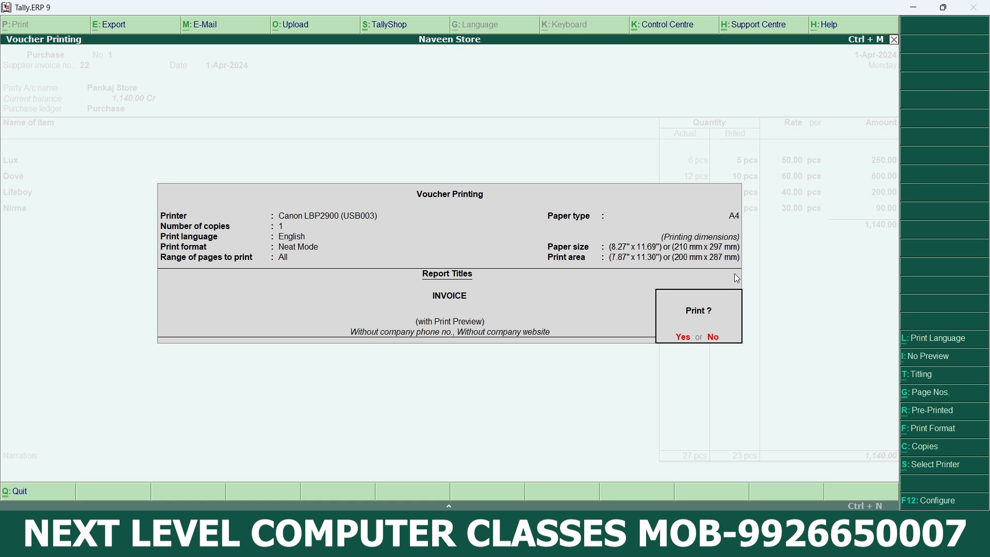
{"action": "key", "text": "Return"}
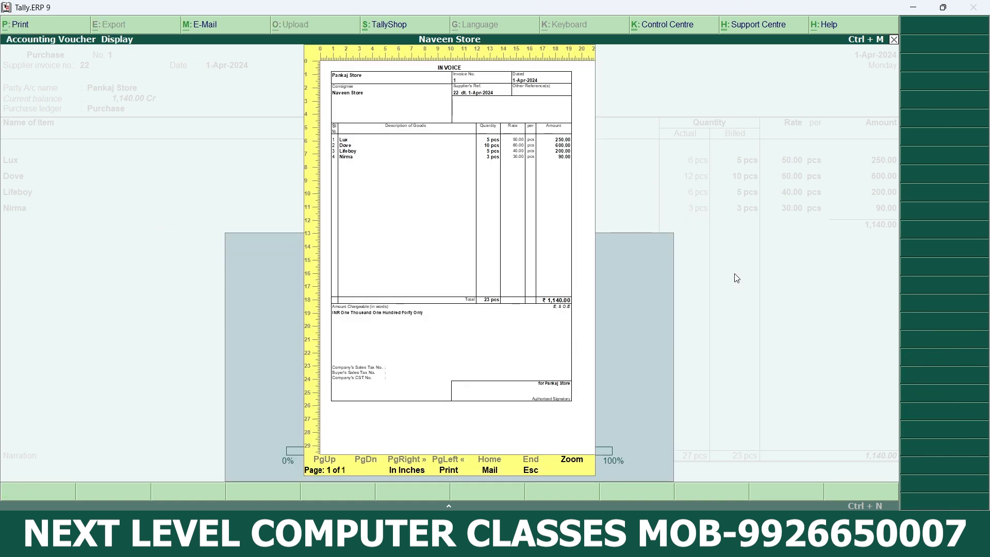
{"action": "key", "text": "alt+z"}
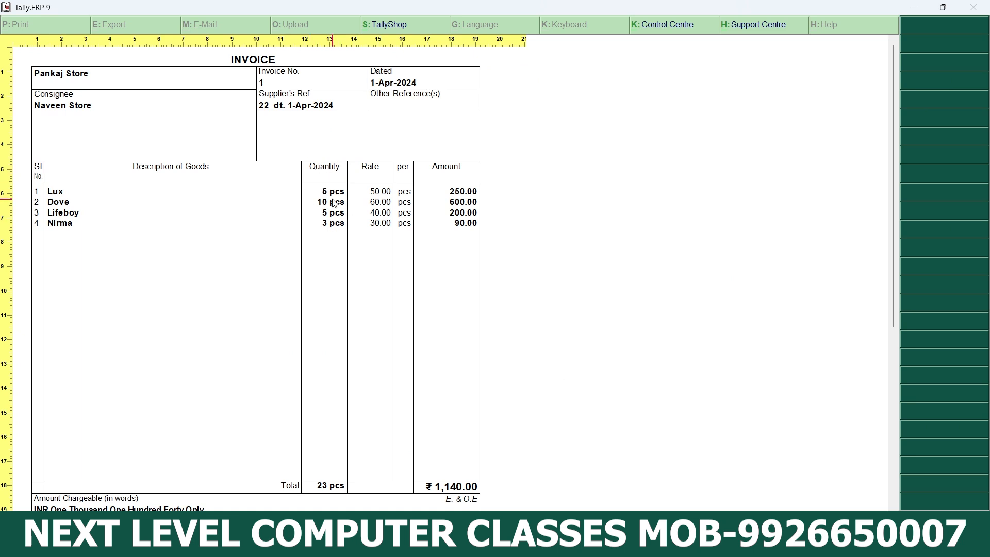
Step: Close the invoice preview and open the purchase voucher's invoice print configuration
{"action": "key", "text": "Escape"}
{"action": "key", "text": "Escape"}
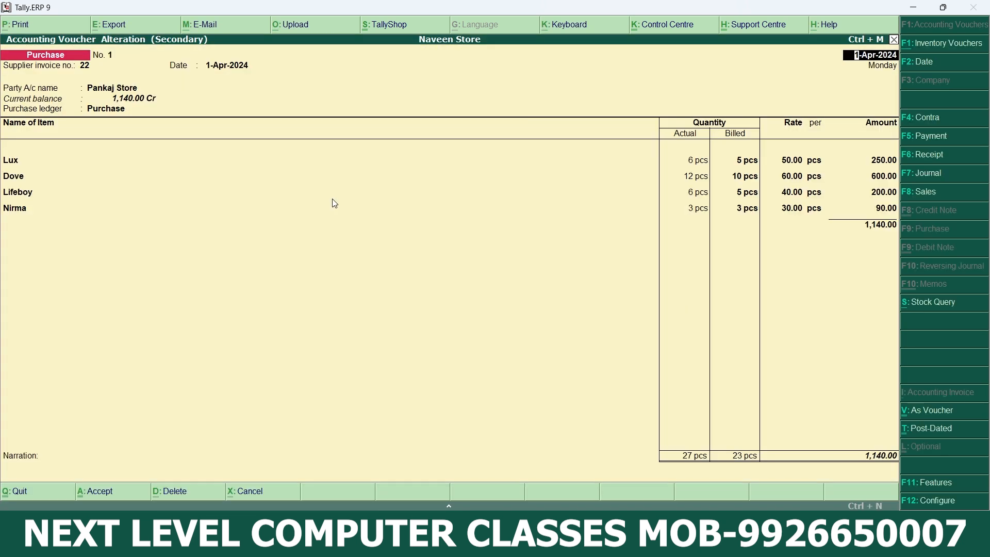
{"action": "key", "text": "alt+p"}
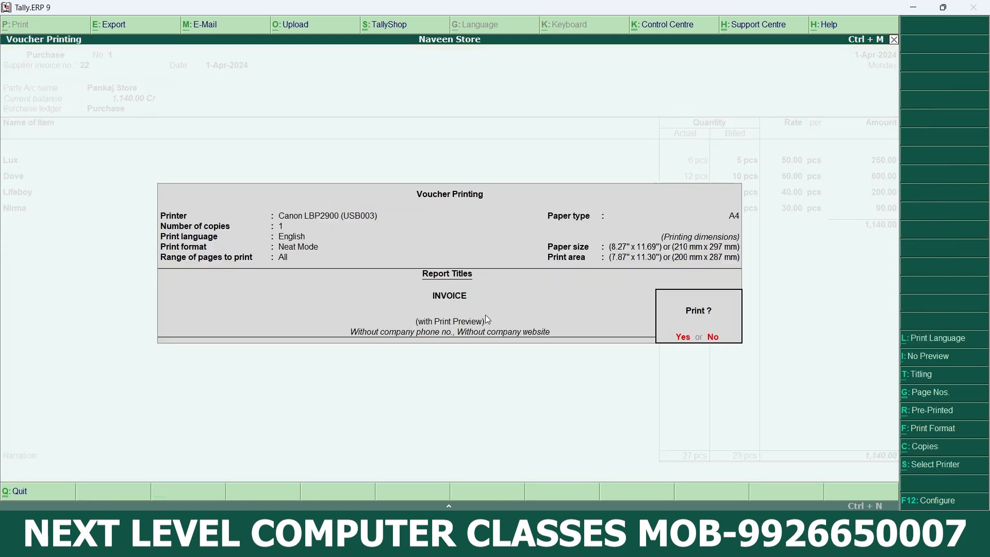
{"action": "left_click", "coordinate": [932, 507]}
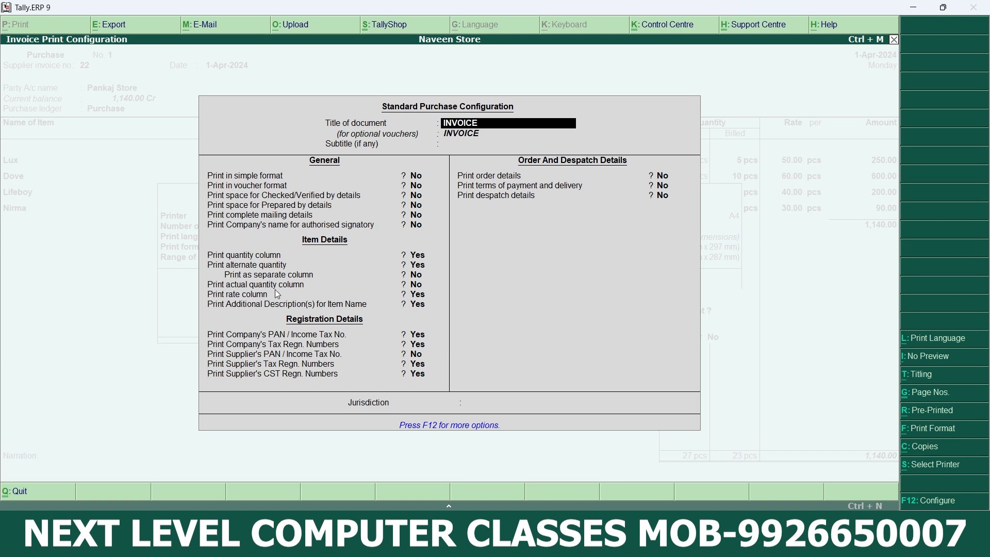
Step: Turn on printing of the actual quantity column and accept the rest of the purchase invoice print configuration as it is
{"action": "left_click", "coordinate": [421, 287]}
{"action": "type", "text": "ye"}
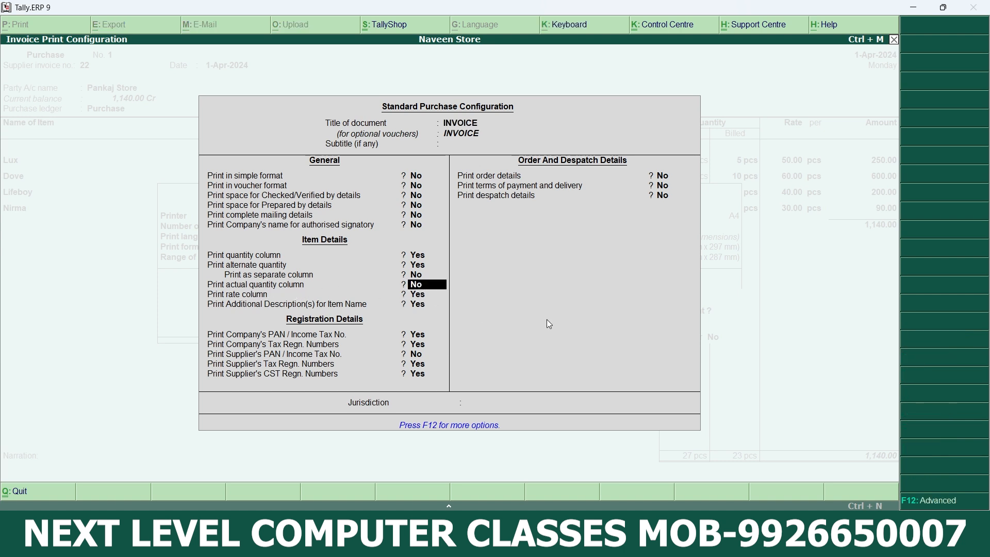
{"action": "type", "text": "s"}
{"action": "key", "text": "Return"}
{"action": "key", "text": "Return"}
{"action": "key", "text": "Return"}
{"action": "key", "text": "Return"}
{"action": "key", "text": "Return"}
{"action": "key", "text": "Return"}
{"action": "key", "text": "Return"}
{"action": "key", "text": "Return"}
{"action": "key", "text": "Return"}
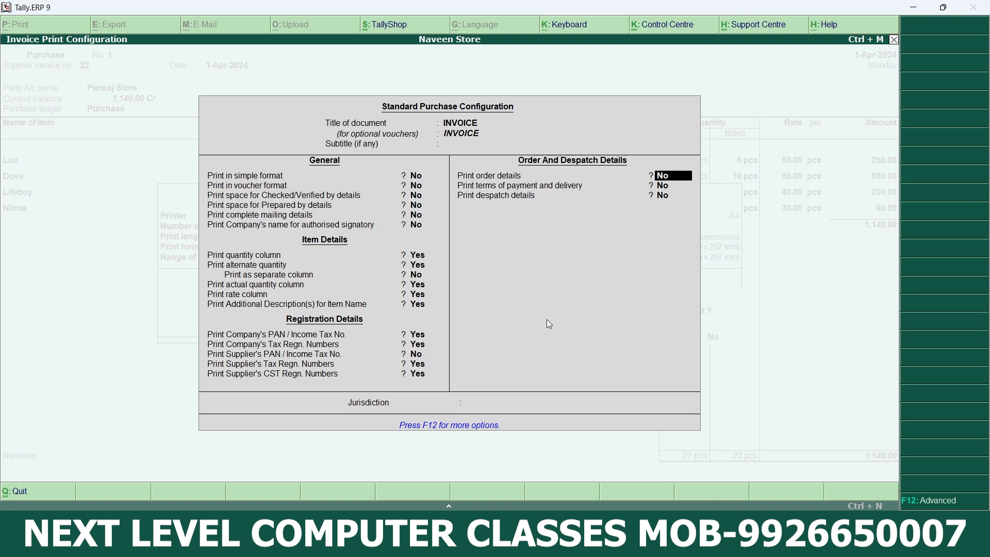
{"action": "key", "text": "Return"}
{"action": "key", "text": "Return"}
{"action": "key", "text": "Return"}
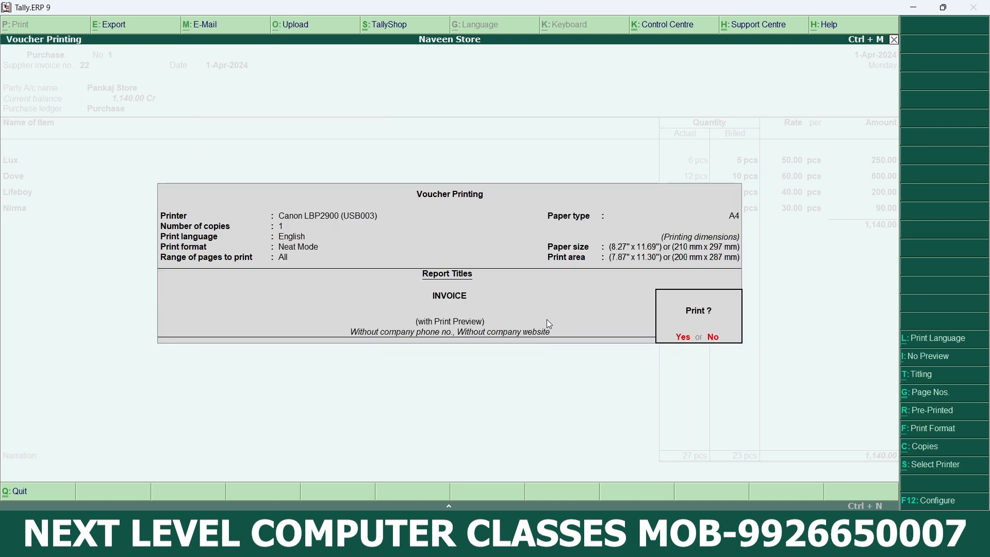
Step: Preview the purchase invoice again and enlarge it to examine the shipped and billed quantity columns
{"action": "key", "text": "Return"}
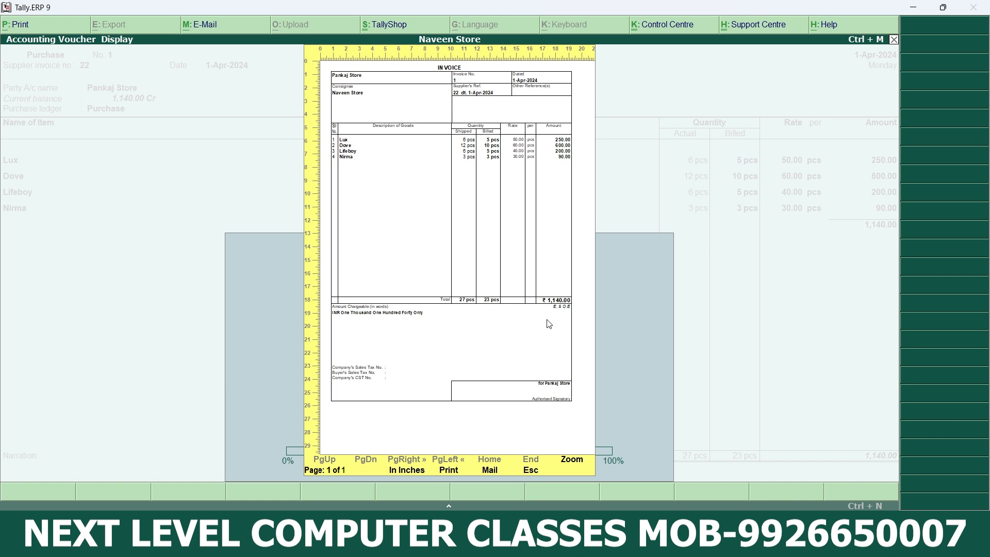
{"action": "key", "text": "Return"}
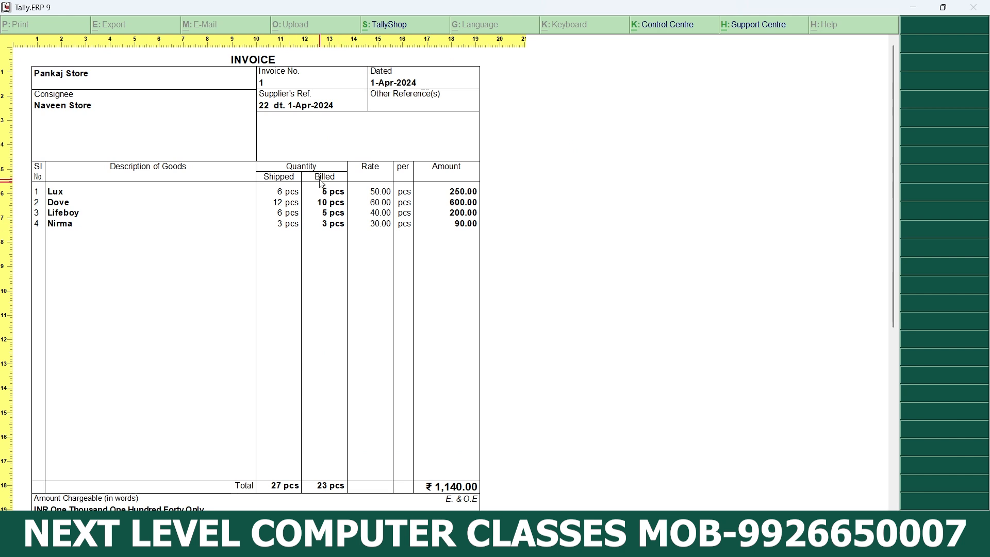
{"action": "key", "text": "Return"}
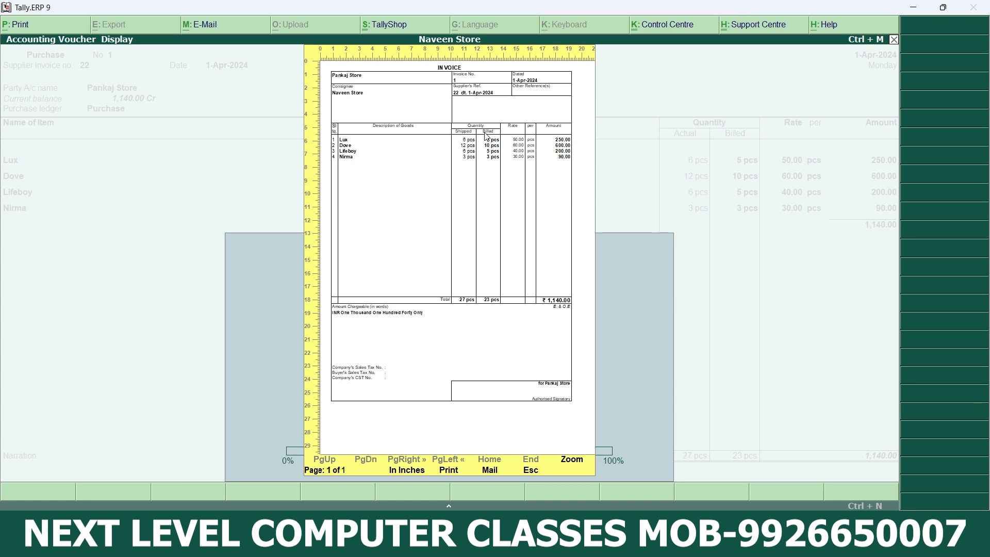
Step: Close the print preview, the purchase voucher and the Day Book to return to the Gateway of Tally
{"action": "key", "text": "Escape"}
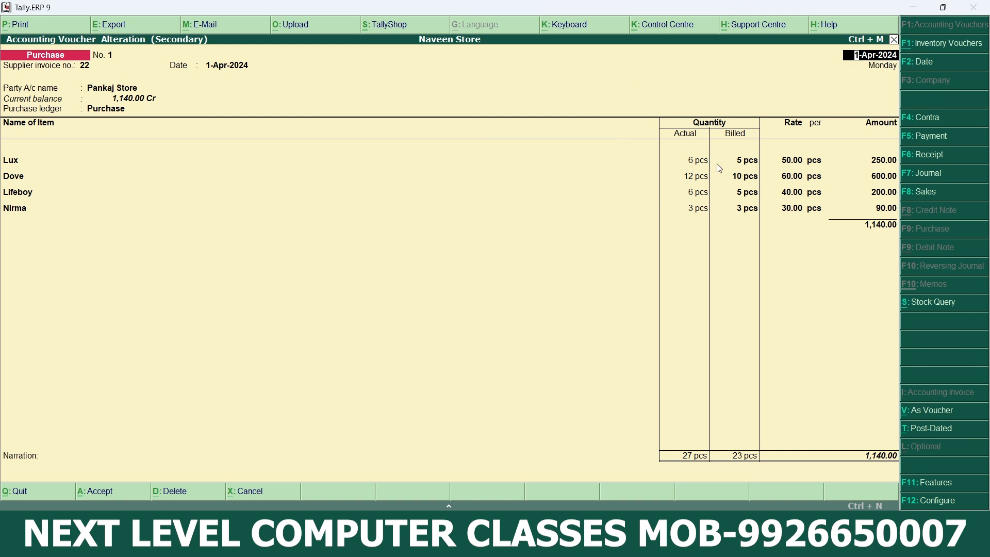
{"action": "key", "text": "Escape"}
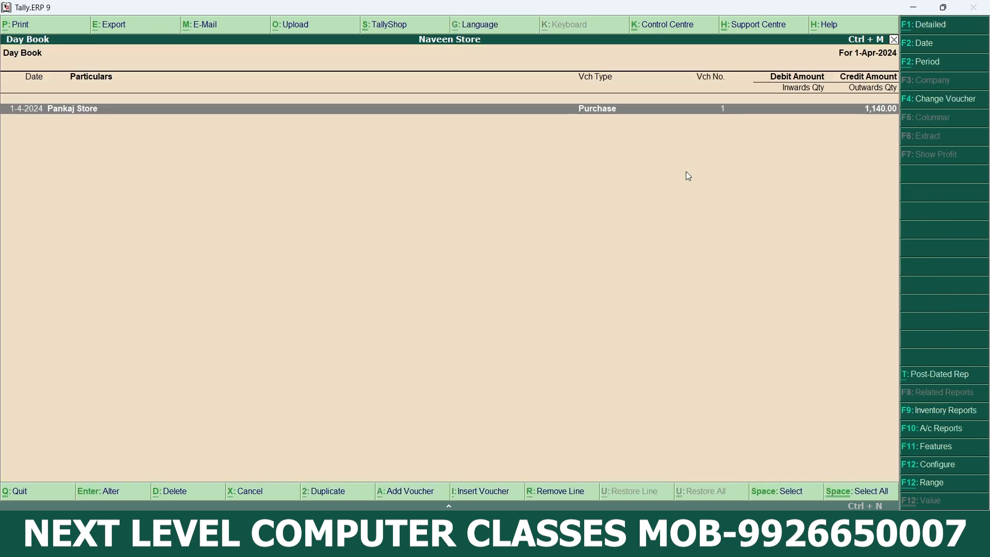
{"action": "key", "text": "Escape"}
{"action": "key", "text": "Escape"}
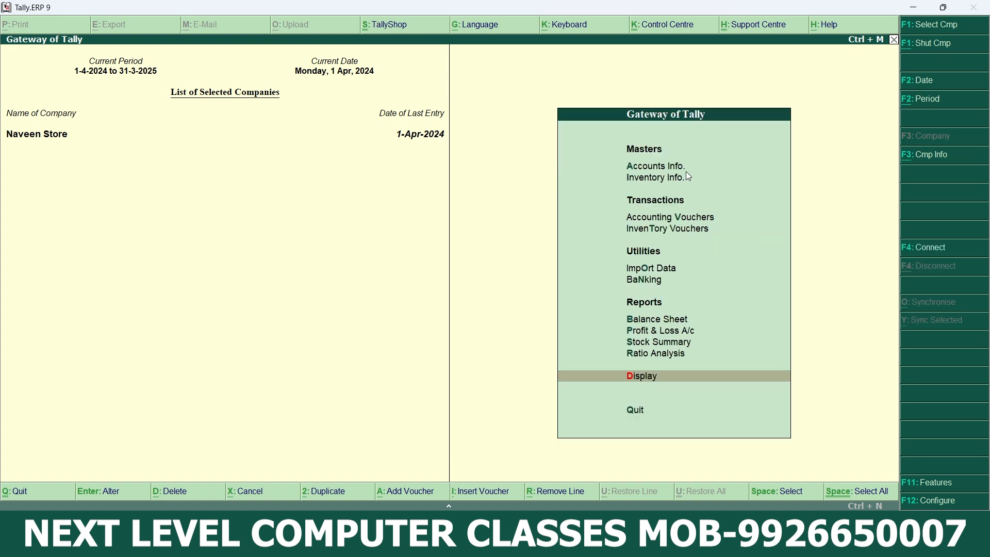